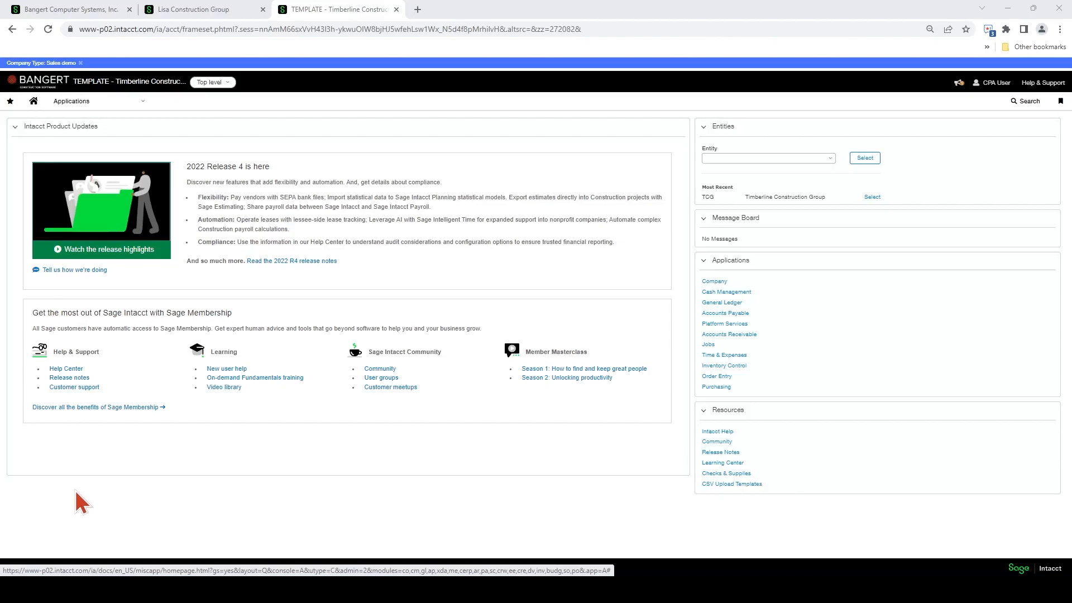
Step: Open the standard cost type catalog in the Jobs setup
click(62, 105)
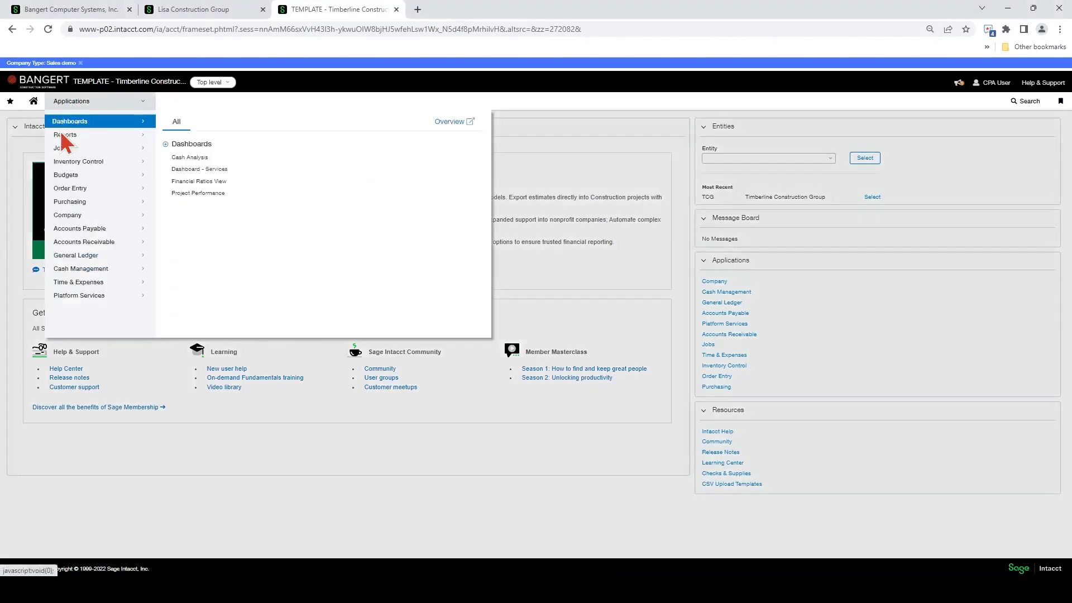
mouse_move(72, 148)
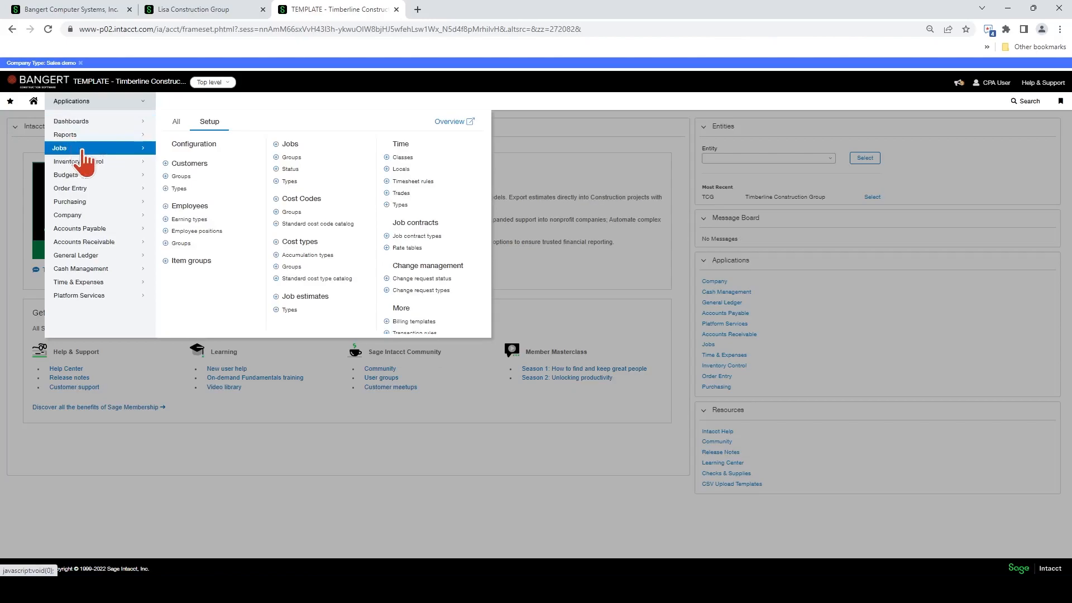
click(342, 278)
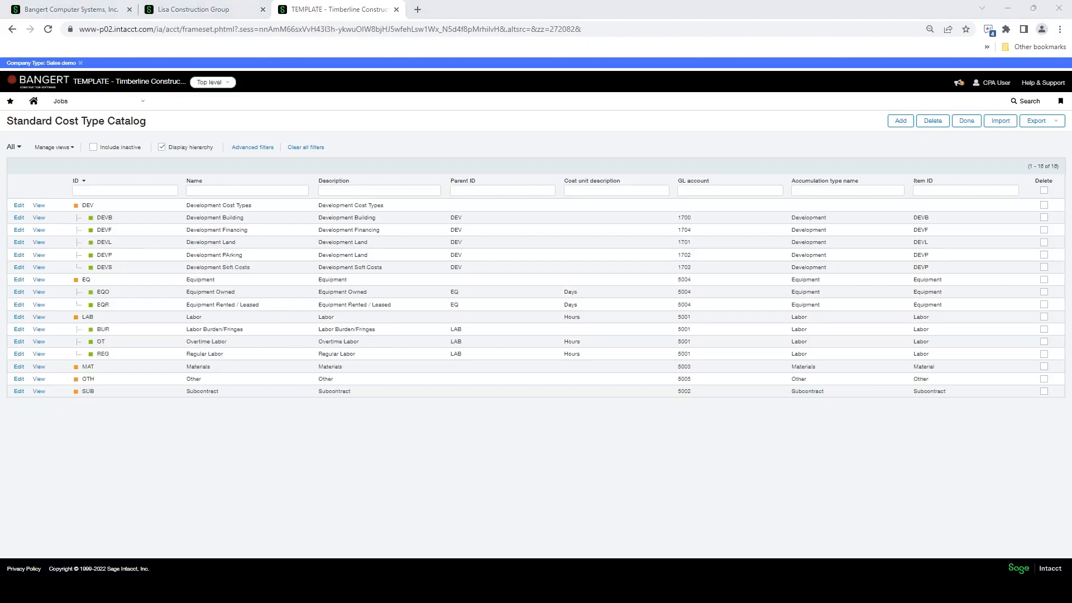
Step: Add a standard cost type with both ID and name set to GL Insurance
click(900, 121)
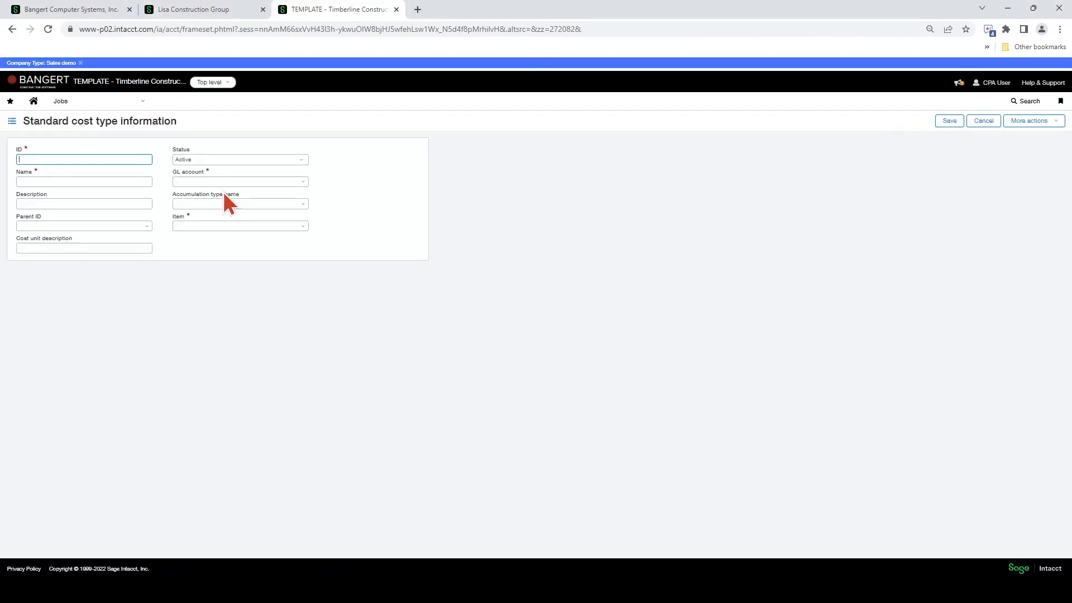
text(GL Insurance)
key(Tab)
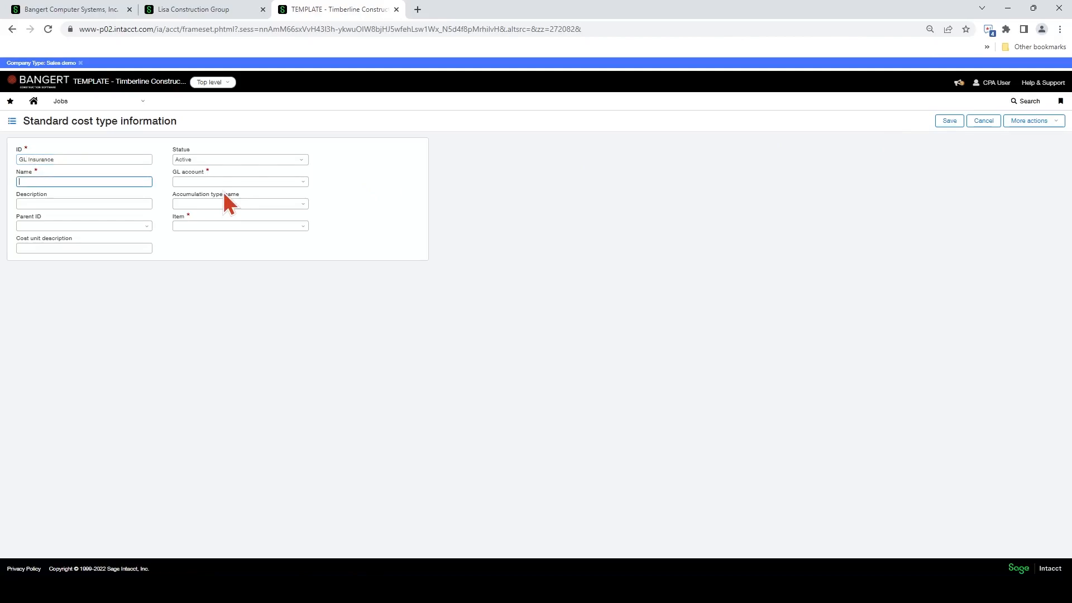
text(GL Insurance)
key(Tab)
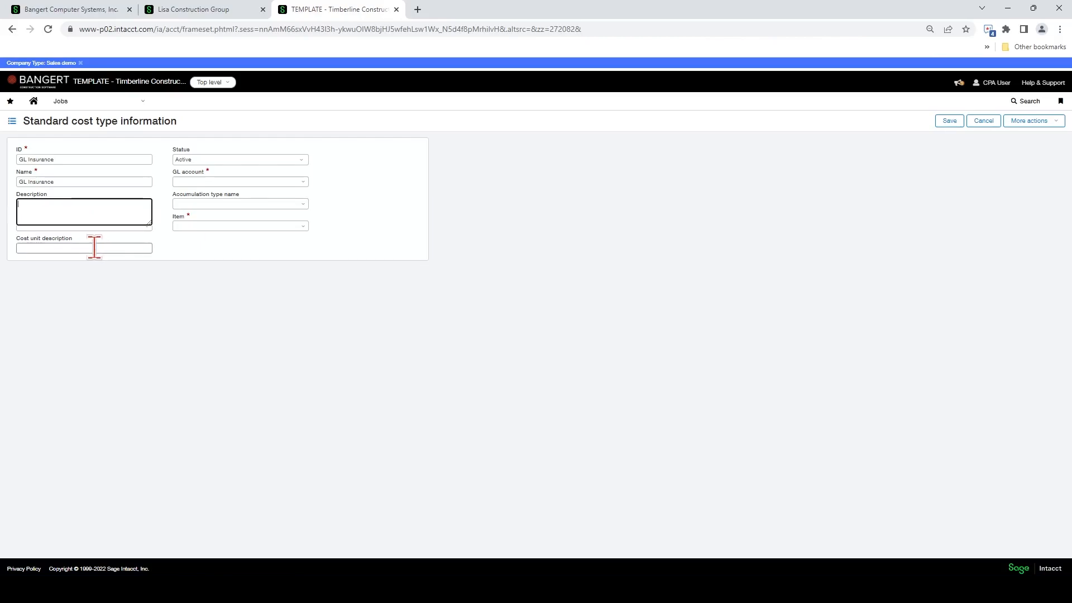
Step: Enter the description "This cost type is used to record GL insurance costs to projects when contracted with the owner."
text(This cost tuype is)
key(BackSpace)
key(BackSpace)
key(BackSpace)
key(BackSpace)
key(BackSpace)
key(BackSpace)
text(ype is used to record GL insurance costs to projects when)
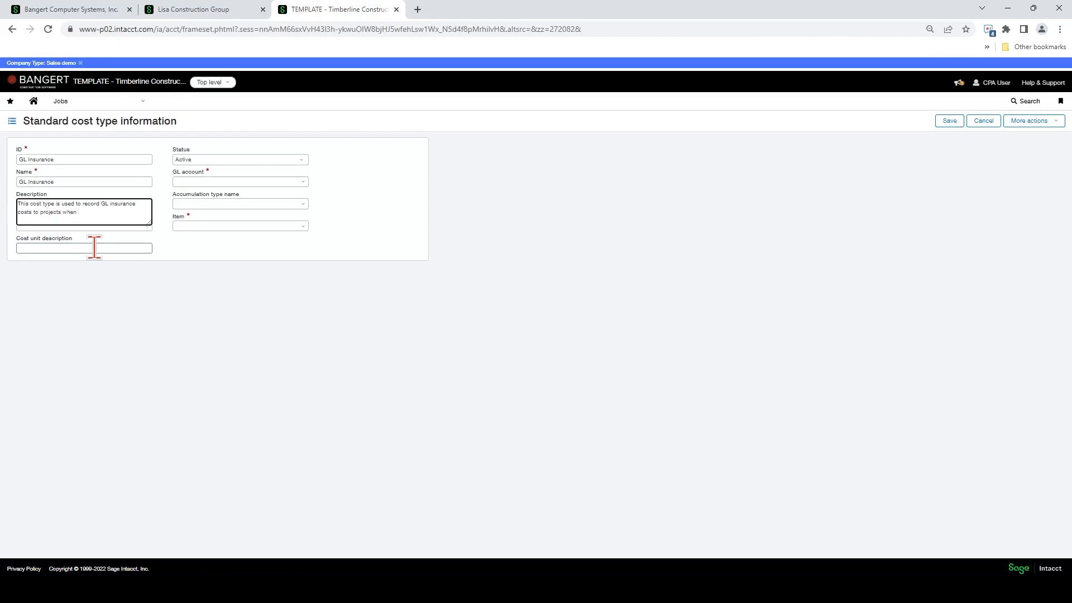
text( contracted.with the owner.)
click(95, 247)
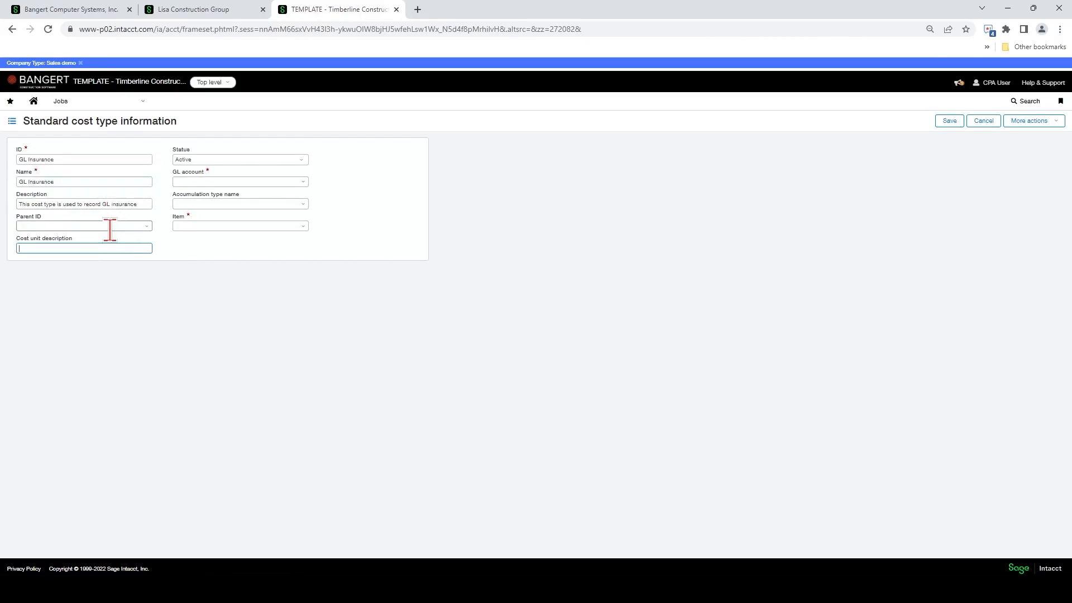
Step: Set the GL Insurance cost type's parent ID to DEVF--Development Financing
click(146, 226)
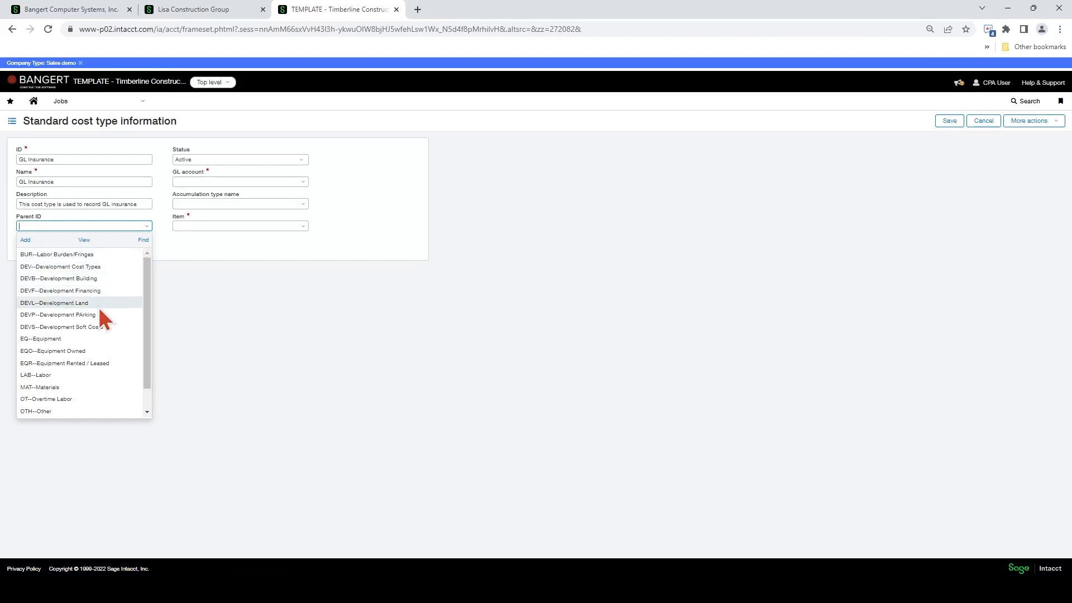
scroll(99, 308, down, 2)
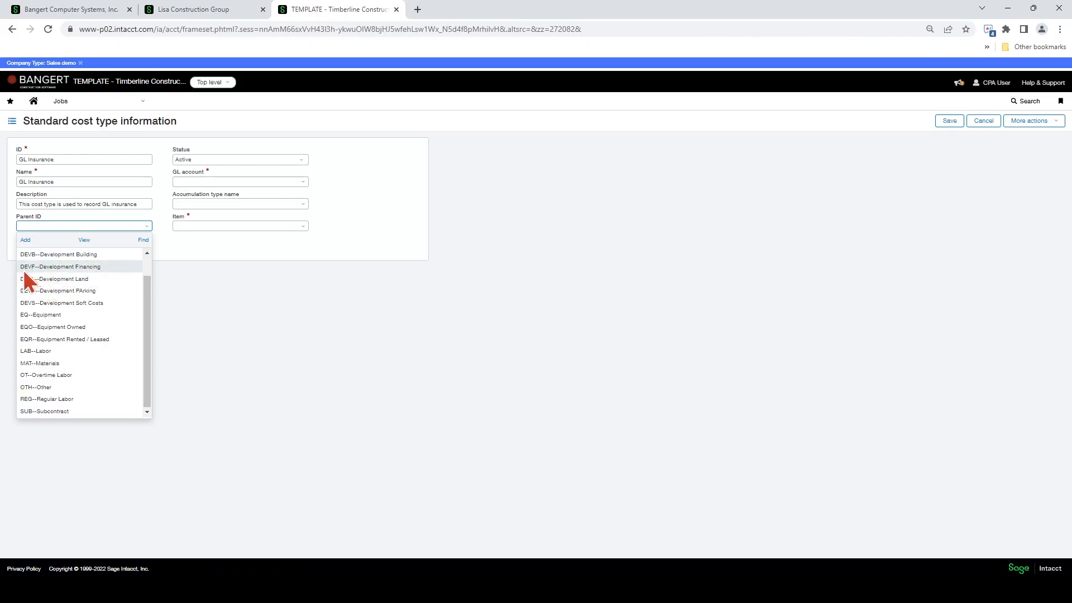
click(89, 268)
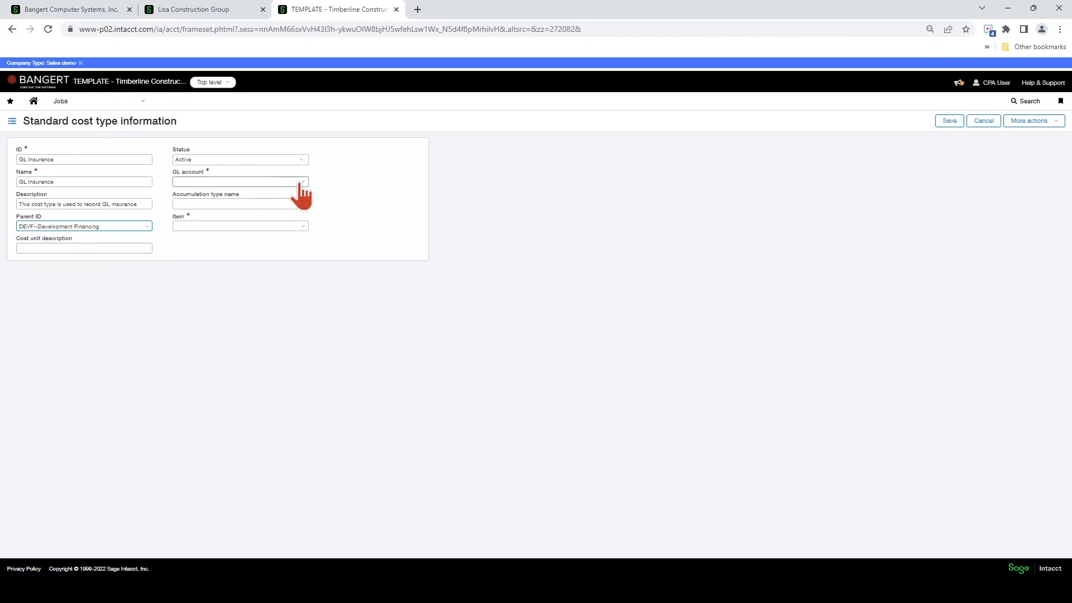
Step: Assign GL account 5005--Cost of Sales - Other and item Other--Other to the cost type, and save it
click(305, 192)
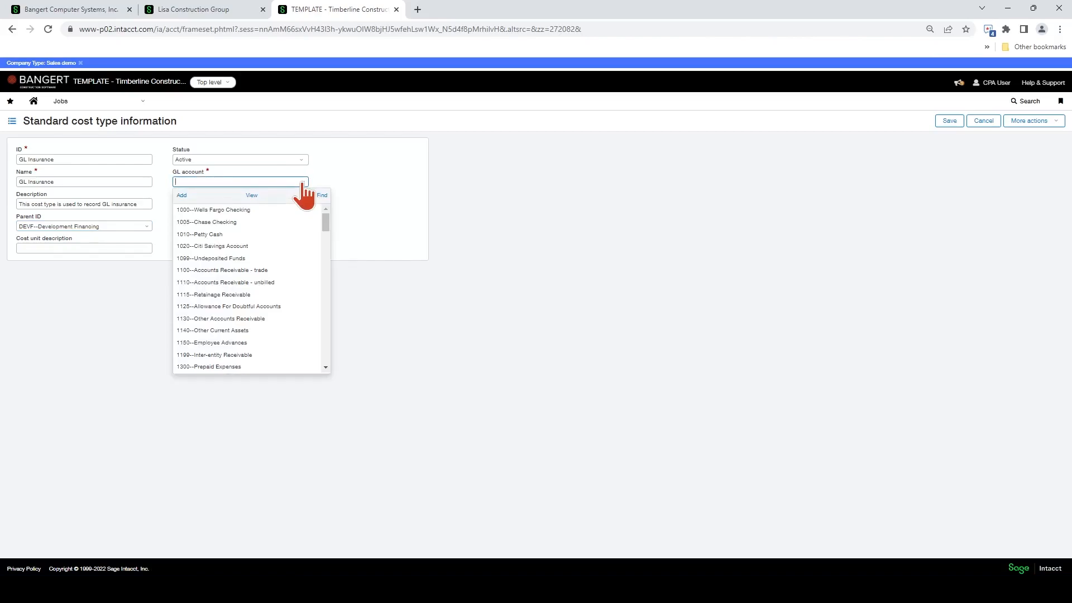
text(cost)
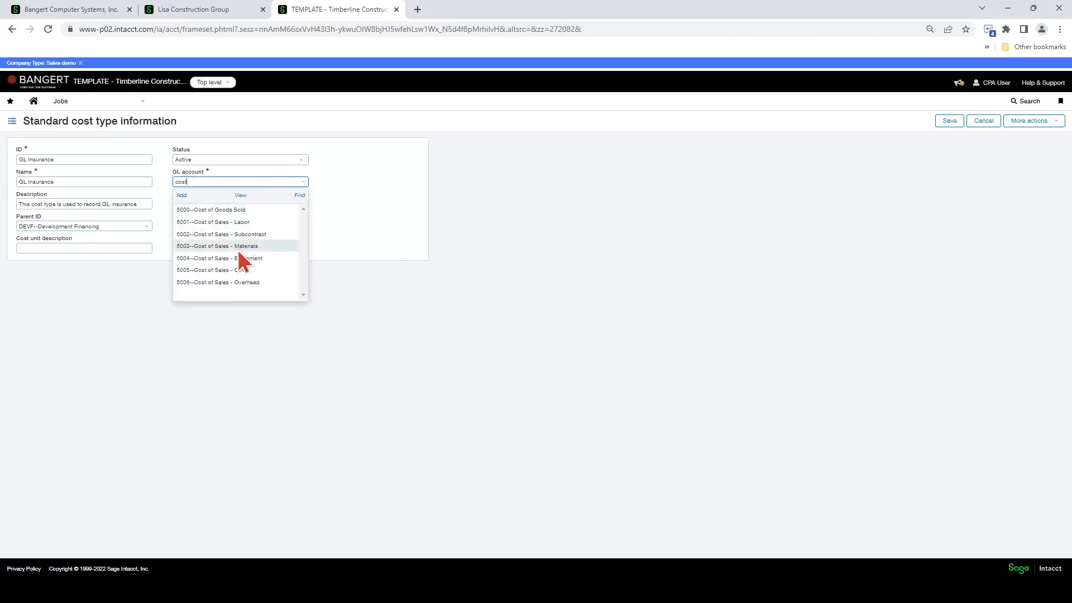
click(242, 270)
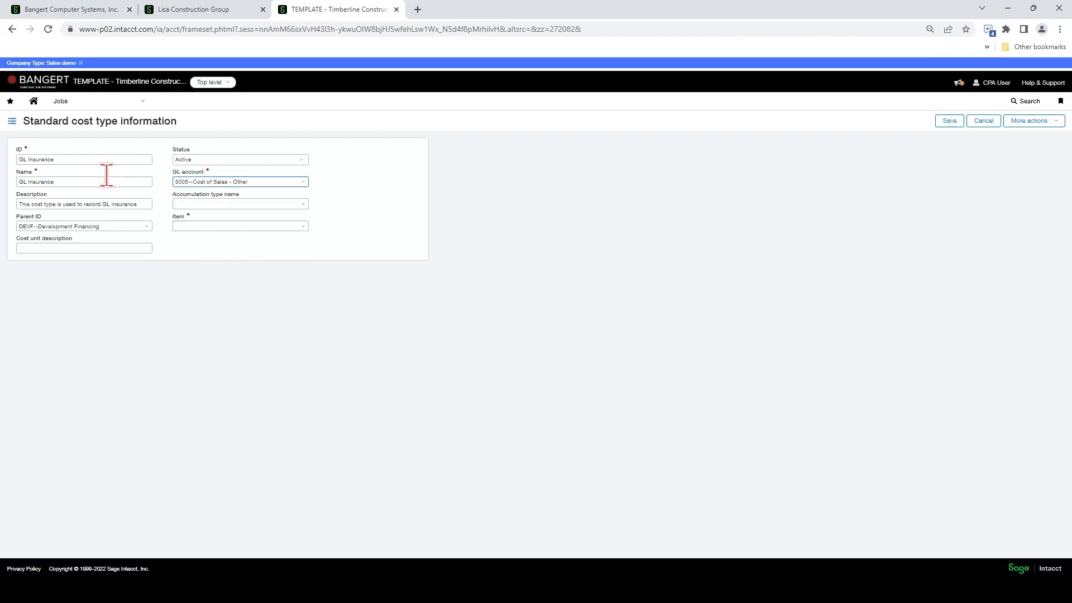
click(303, 227)
drag(302, 276, 303, 417)
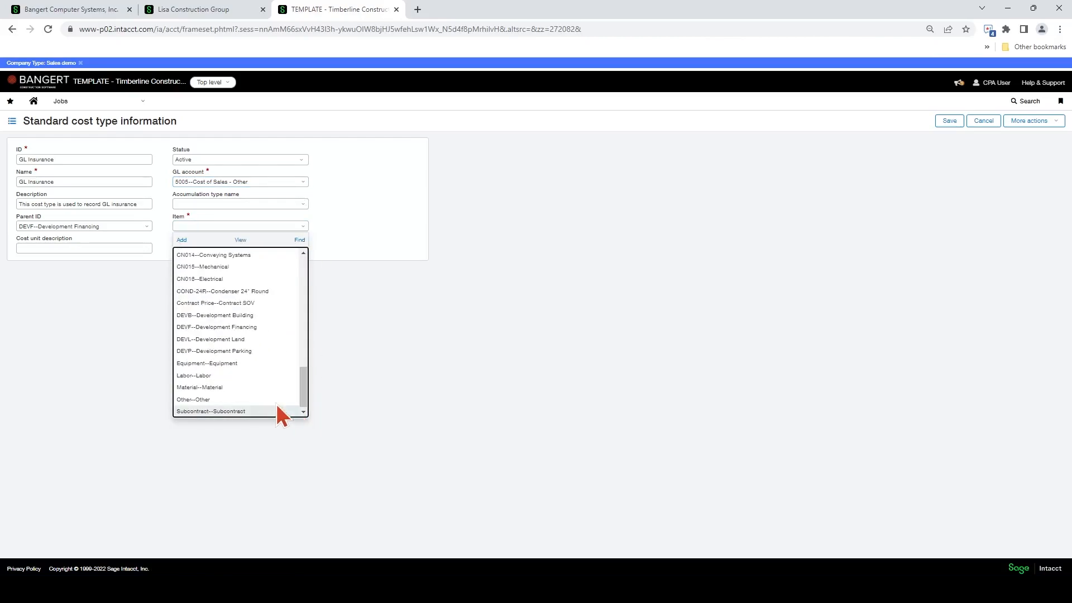
click(235, 400)
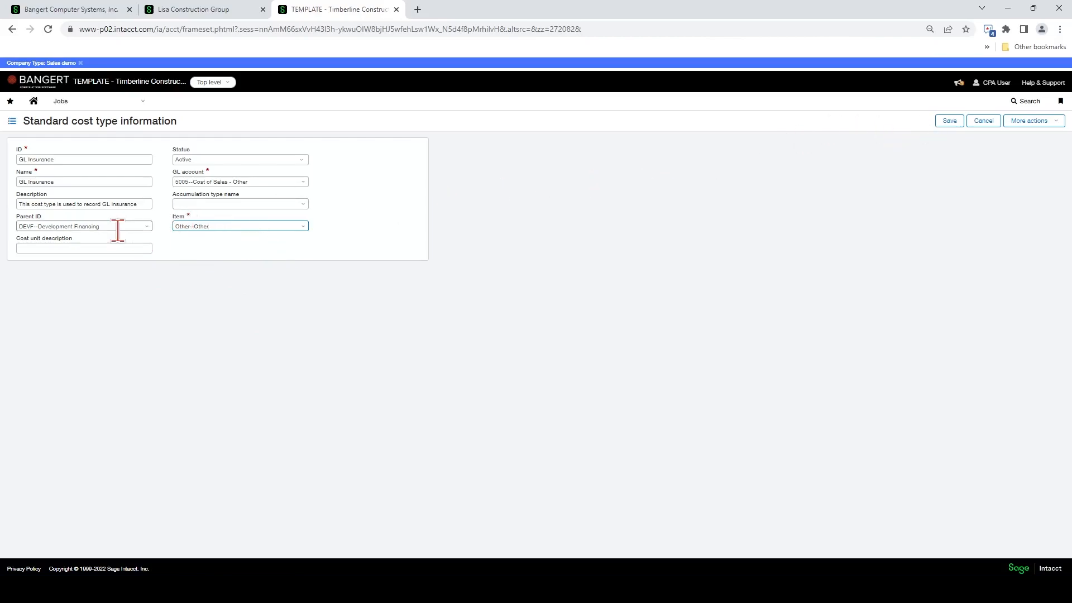
click(948, 122)
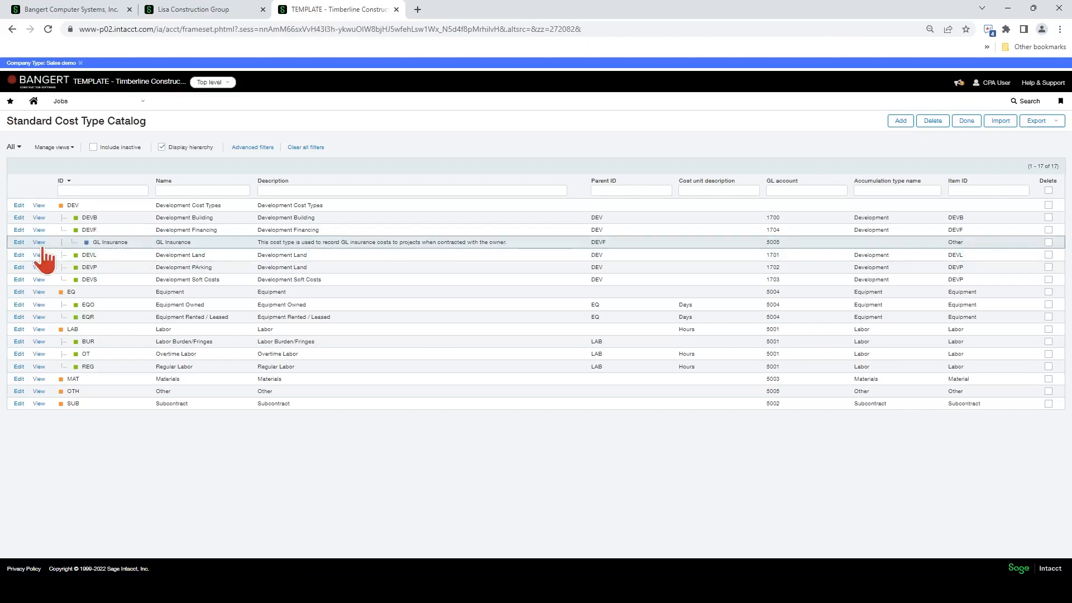
Step: Edit the GL Insurance cost type to set its parent ID to OTH--Other, and save the change
click(21, 244)
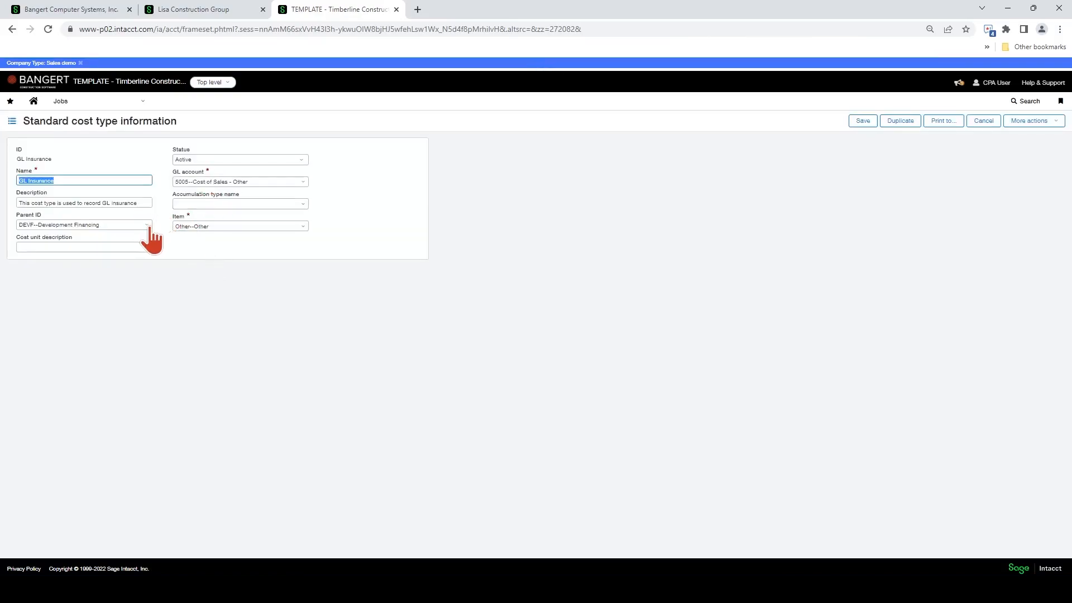
click(146, 224)
scroll(82, 397, down, 2)
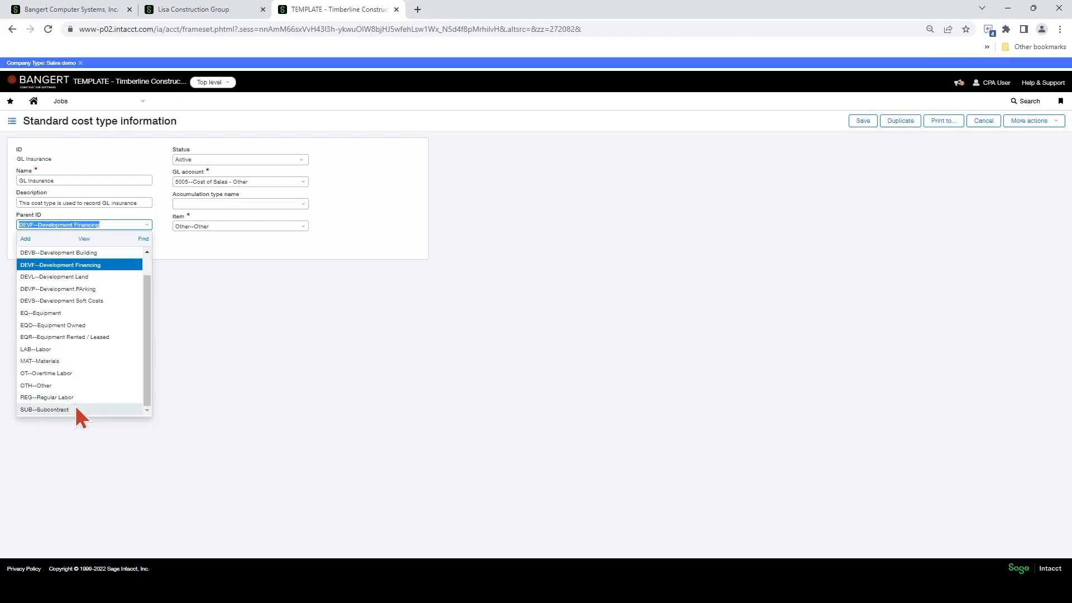
click(72, 385)
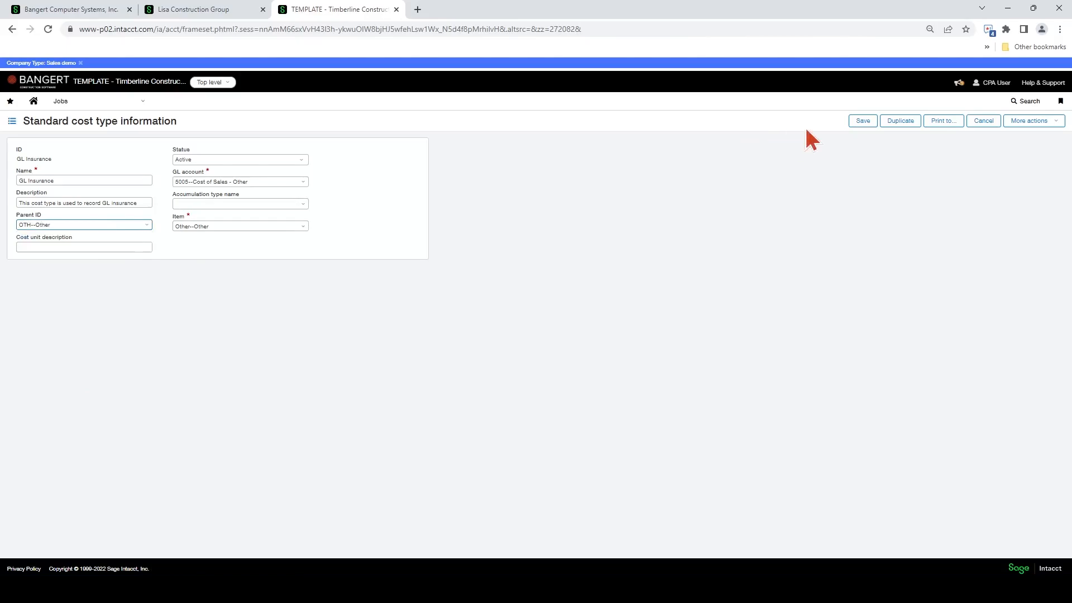
click(863, 123)
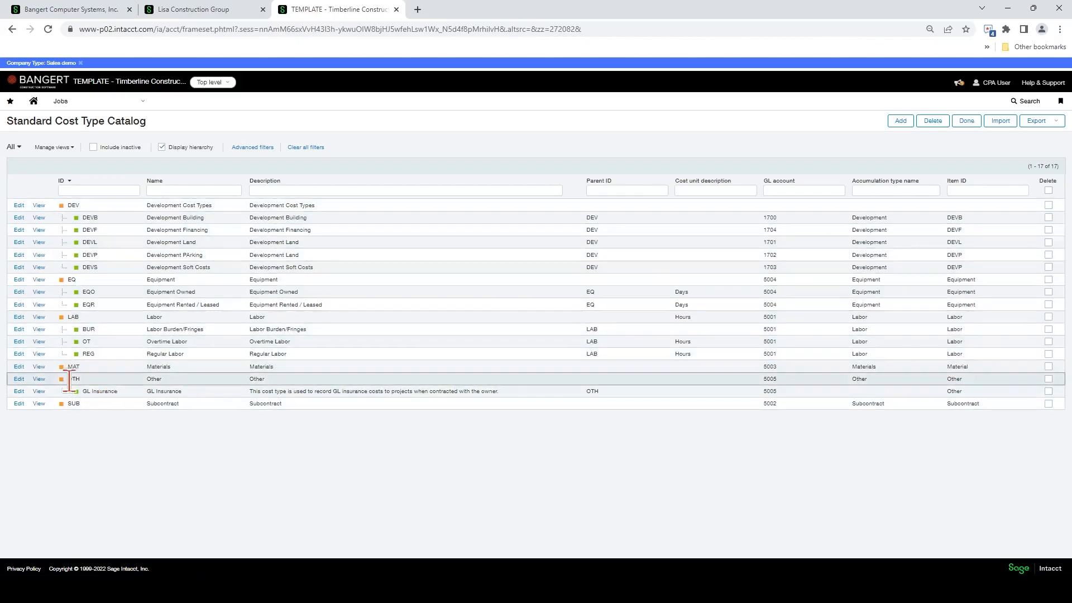
Step: Edit the GL Insurance cost type to set its accumulation type name to Other, and save the change
click(19, 391)
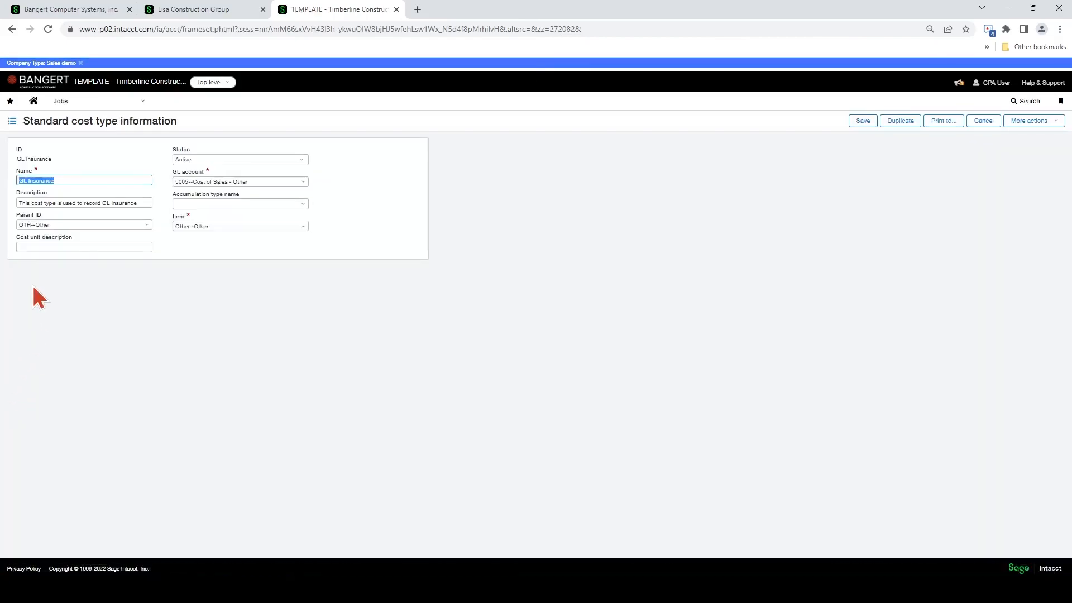
click(53, 247)
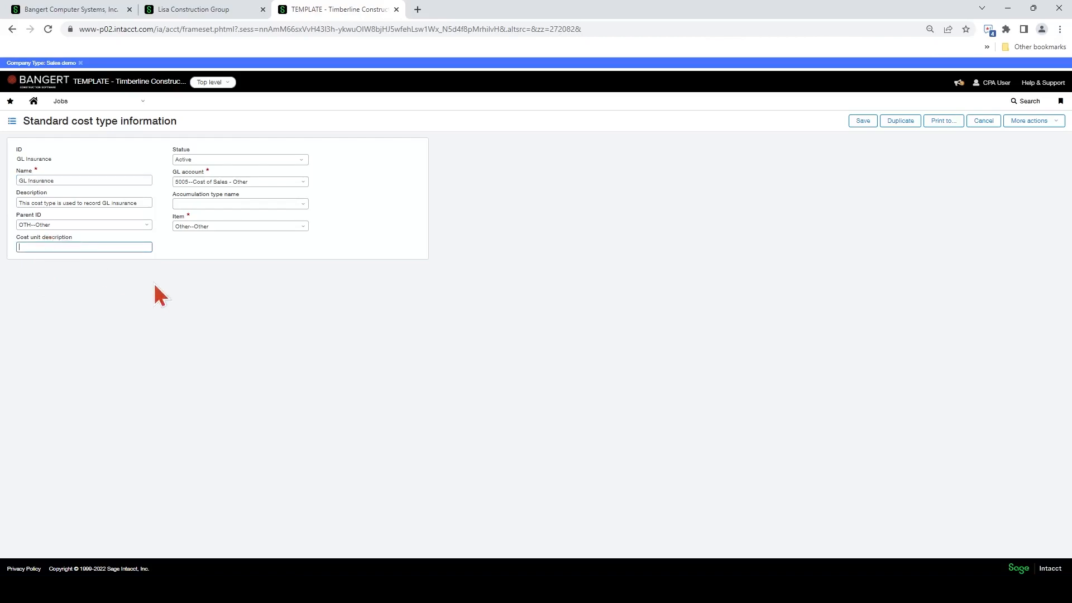
text(EAlump)
click(303, 204)
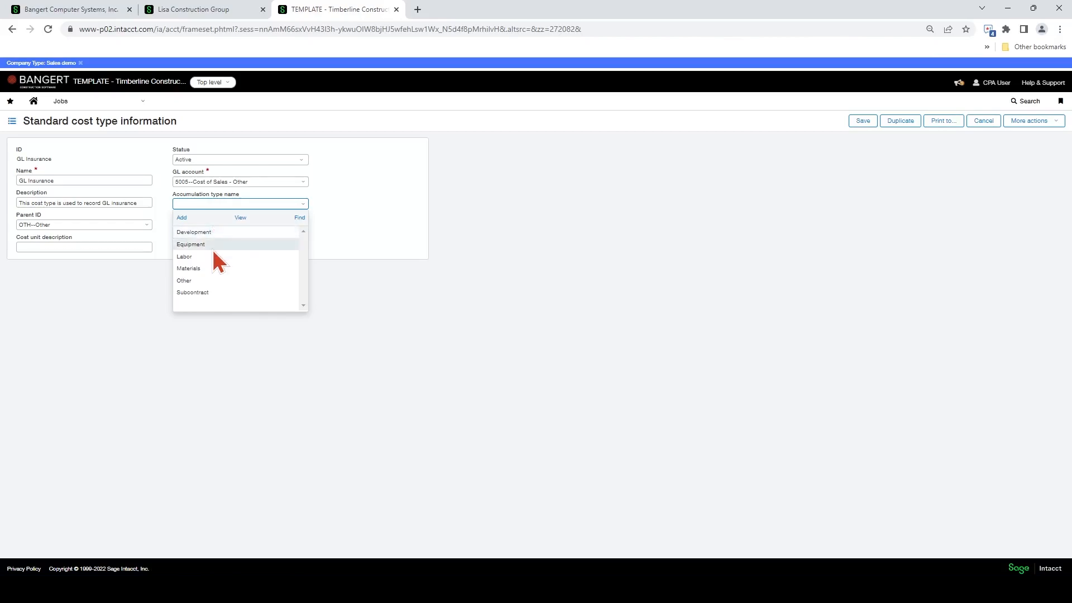
click(205, 279)
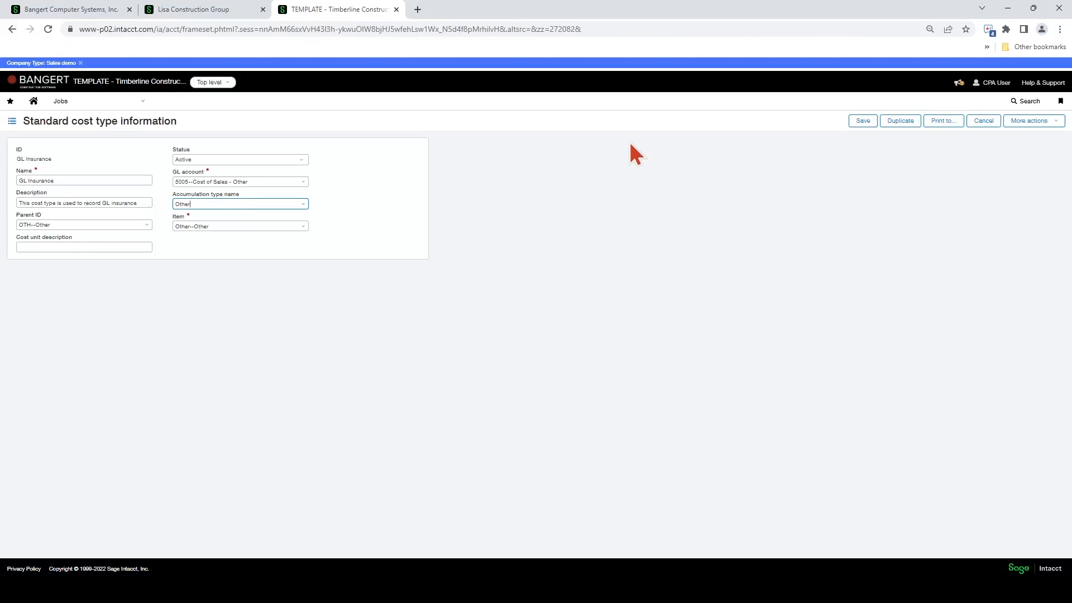
click(863, 120)
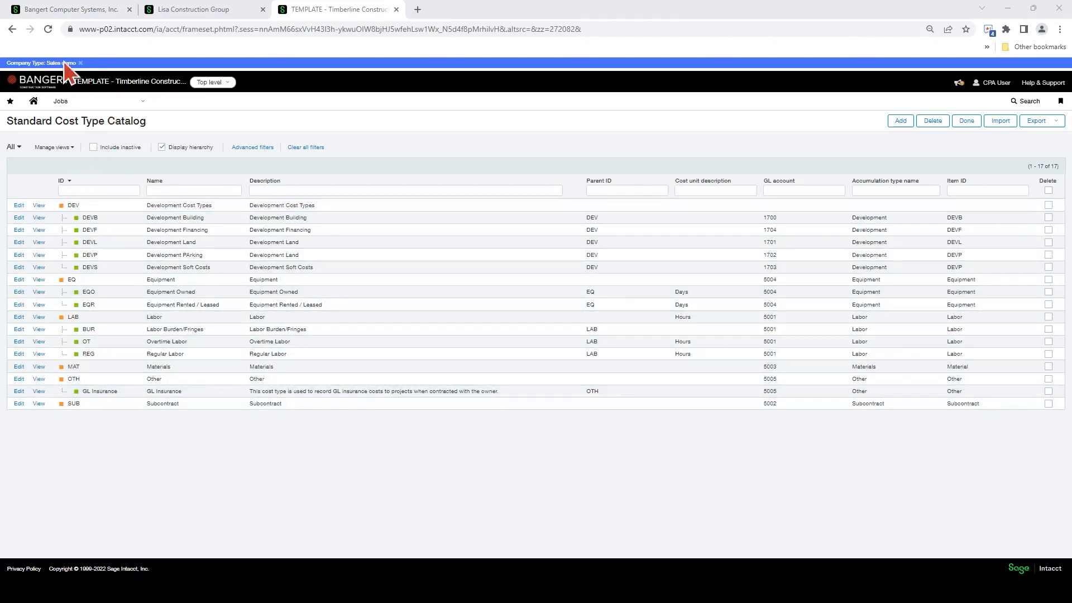
Step: Add a Jobs accumulation type with the name Preconstruction-Estimating
click(66, 103)
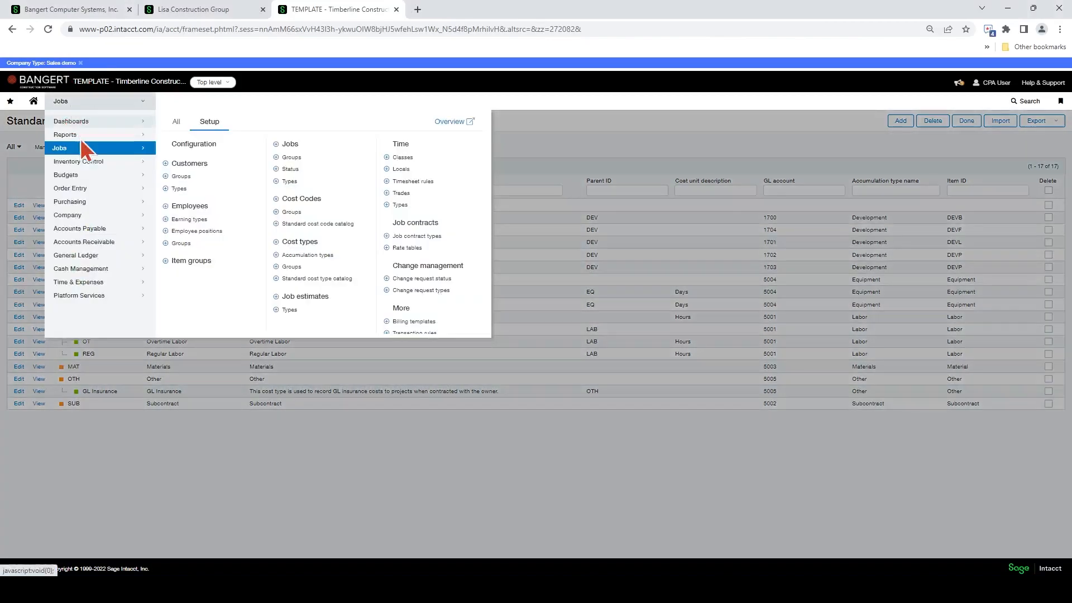
click(314, 258)
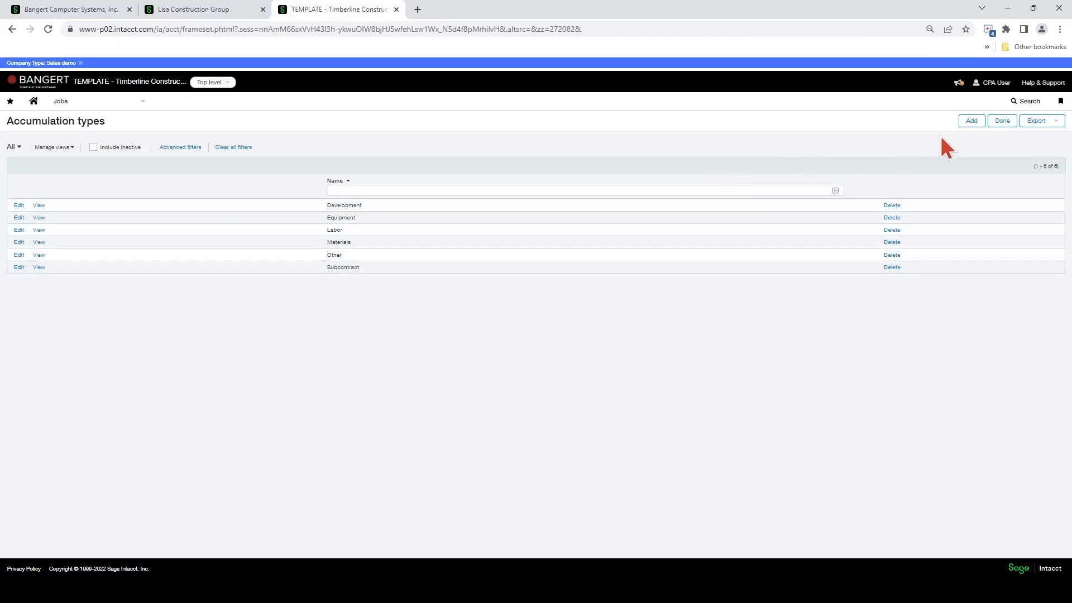
click(968, 124)
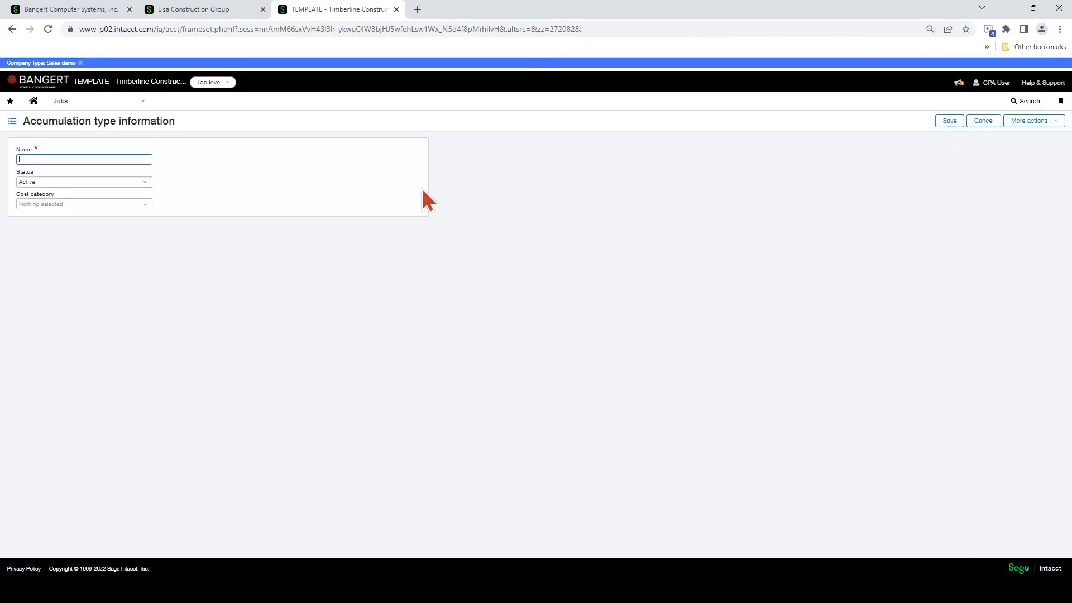
text(Preconstruction-Estimating)
key(Tab)
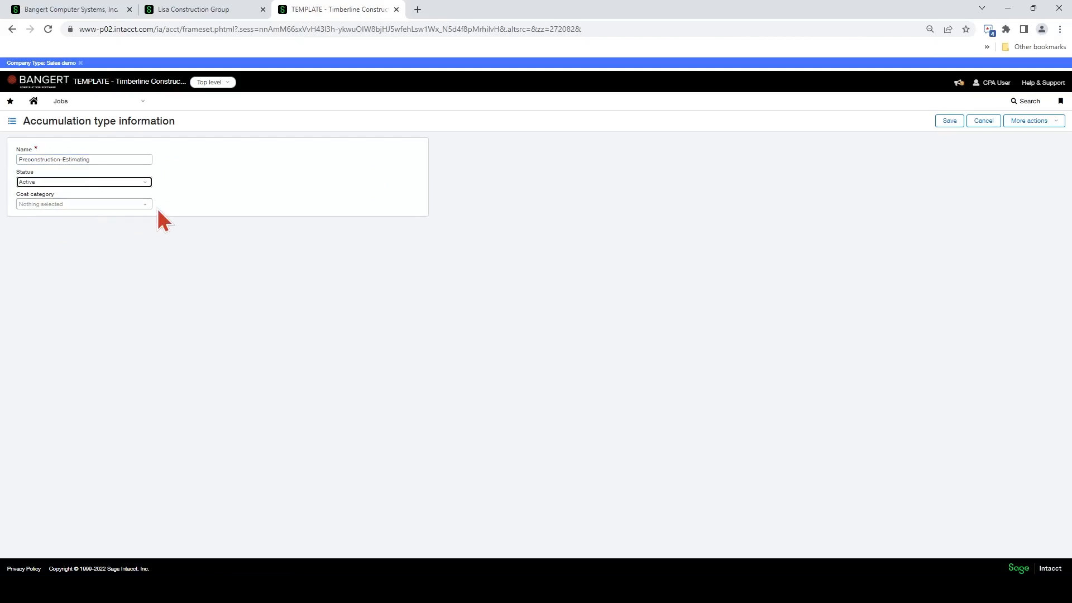
Step: Set the cost category of the Preconstruction-Estimating accumulation type to Other
key(Tab)
click(134, 205)
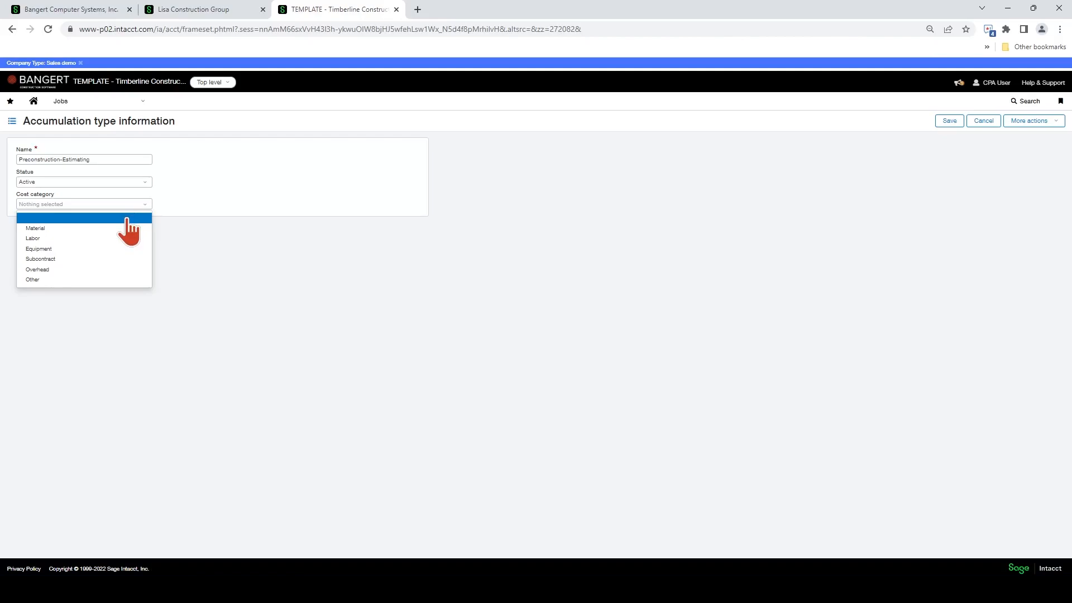
click(55, 257)
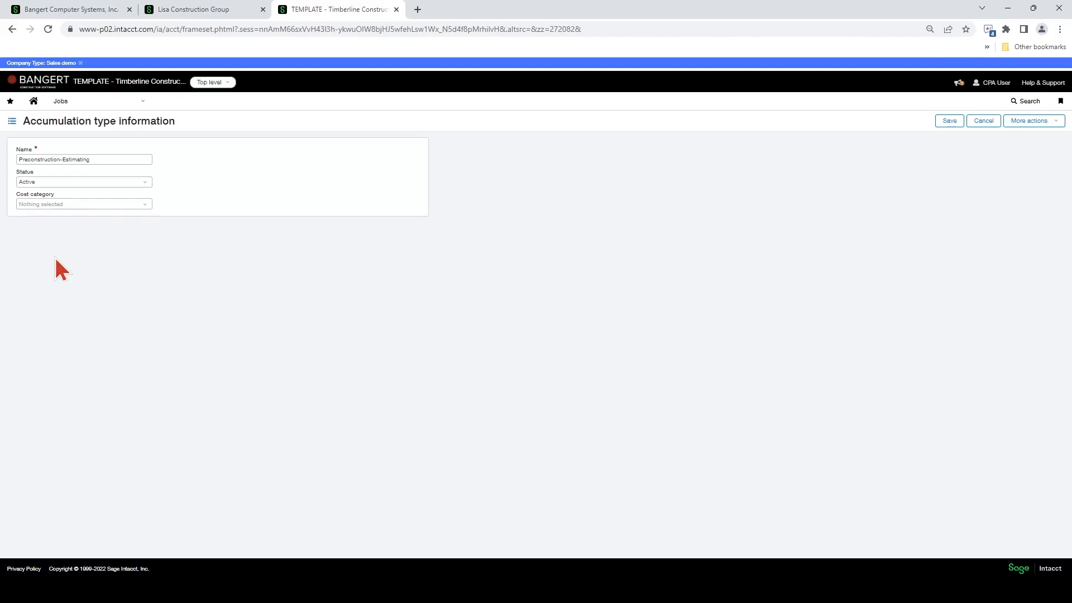
click(140, 207)
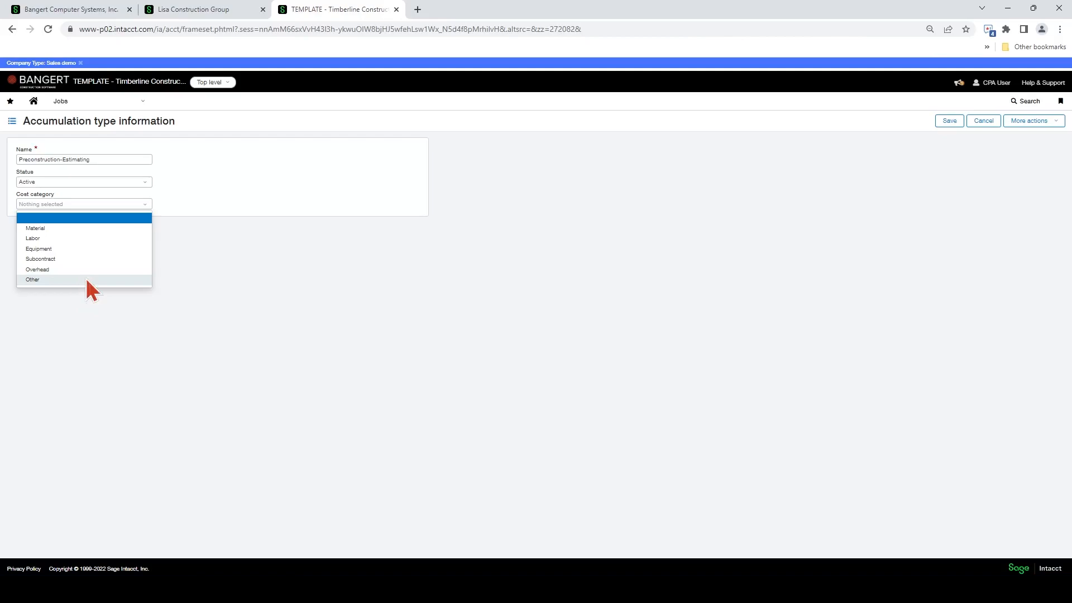
click(88, 280)
click(136, 205)
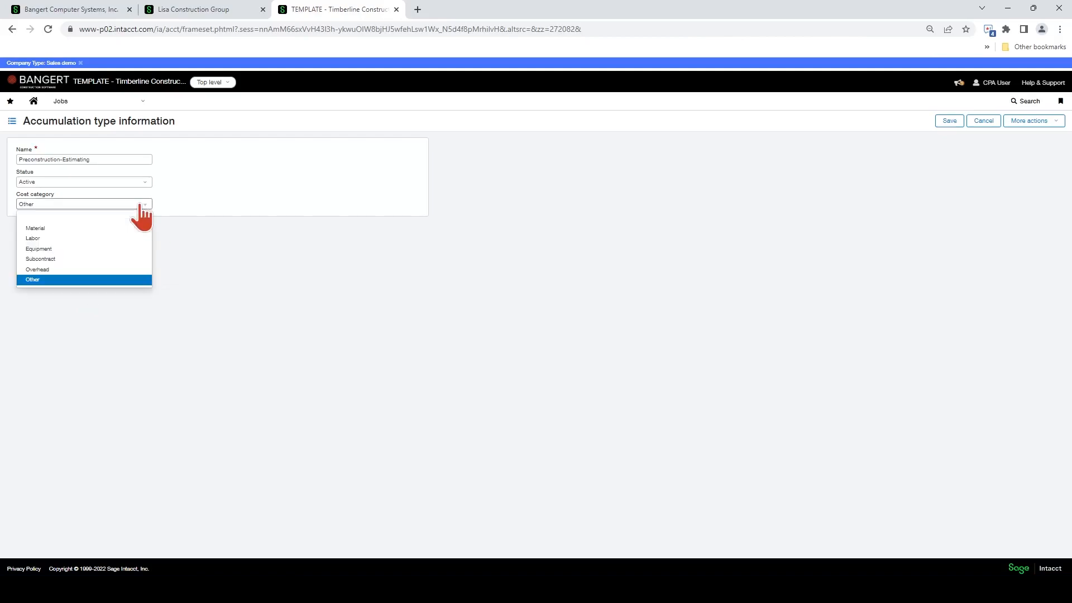
click(289, 181)
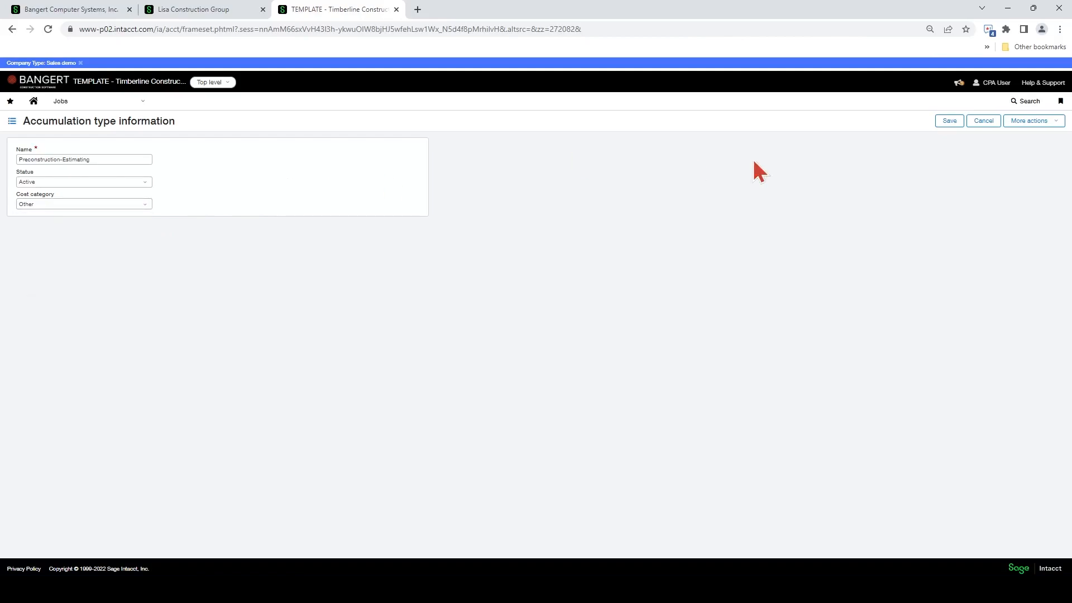
Step: Save the Preconstruction-Estimating accumulation type and open the standard cost type catalog
click(950, 122)
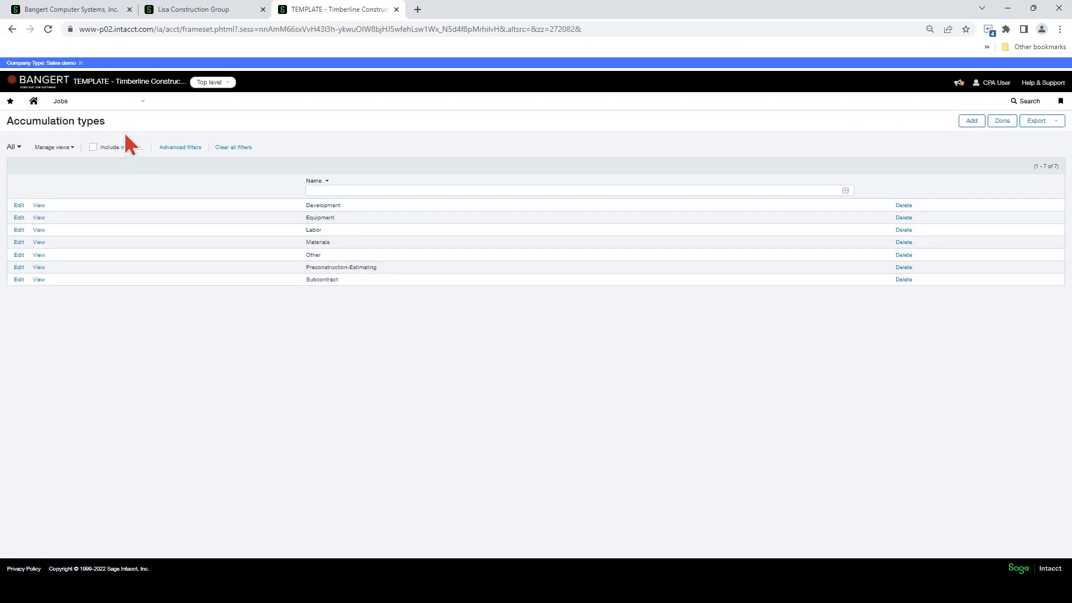
click(89, 109)
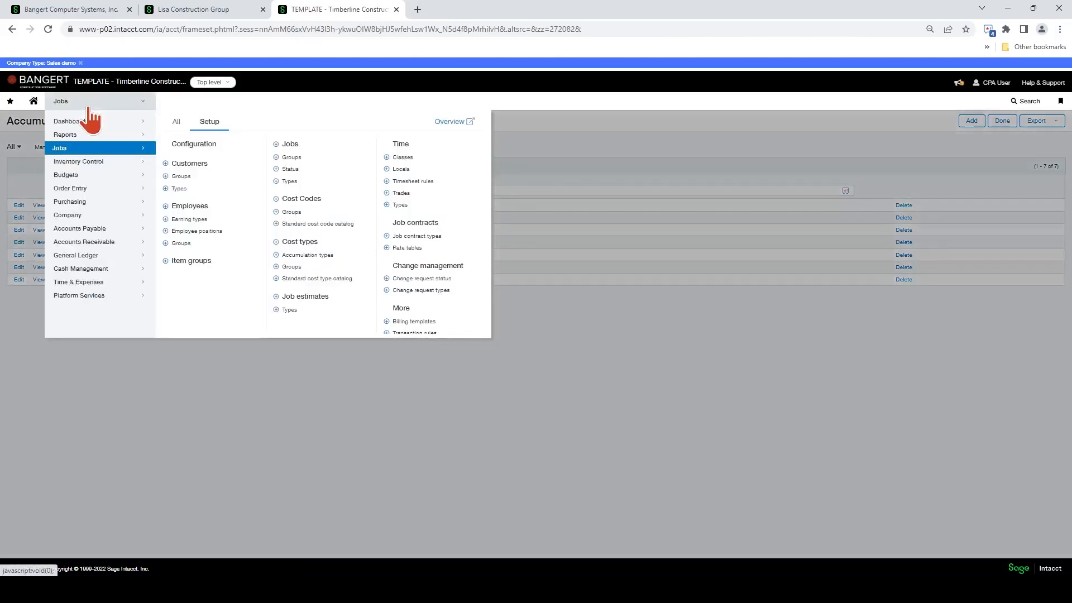
click(342, 278)
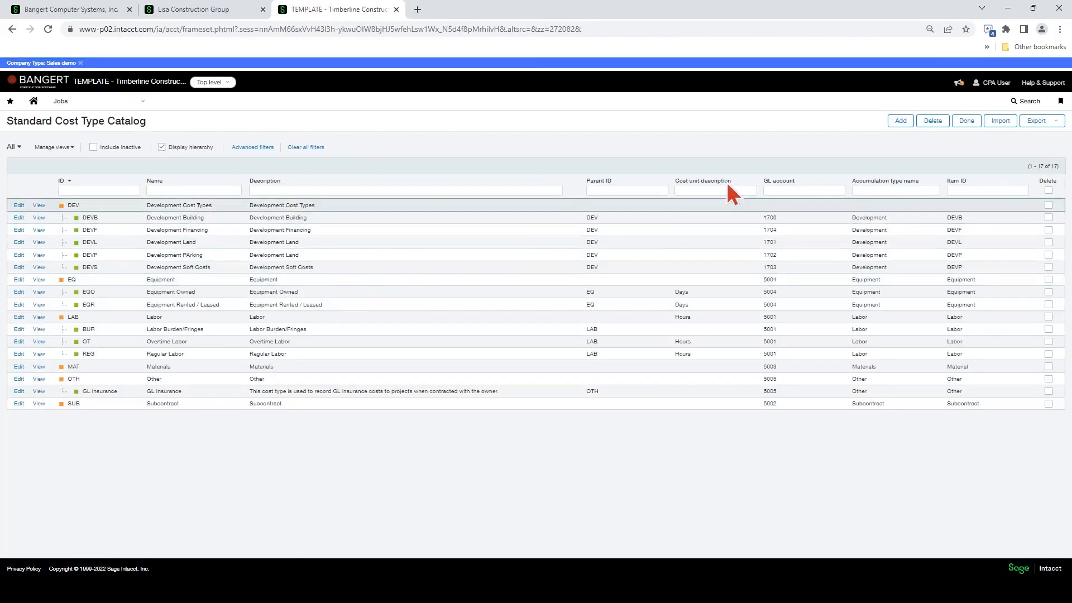
Step: Add a standard cost type with ID Precon Labor, name Preconstruction Labor and description "This would be labor costs related to estimating jobs."
click(900, 122)
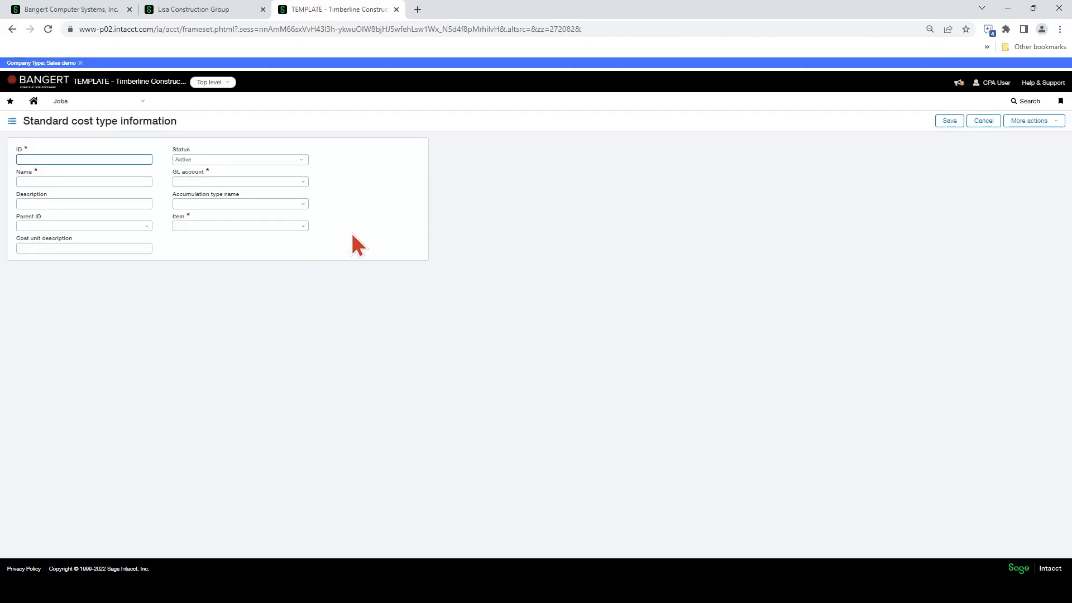
text(Preconst)
text(Labor)
key(Tab)
text(Preconstr)
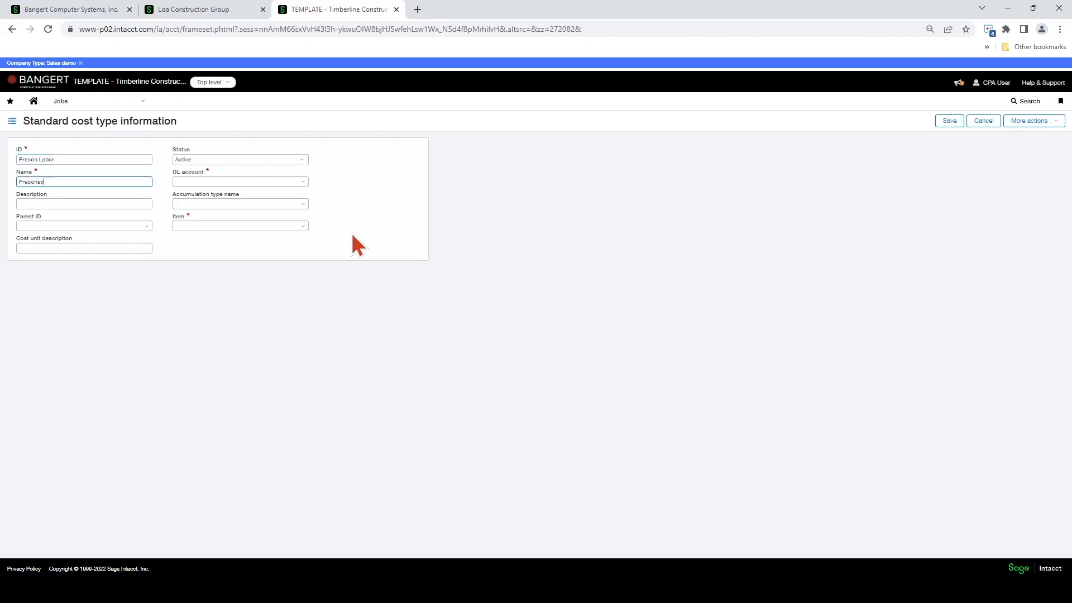
text(uction Labor)
key(Tab)
text(This would be labor costs related to estimating)
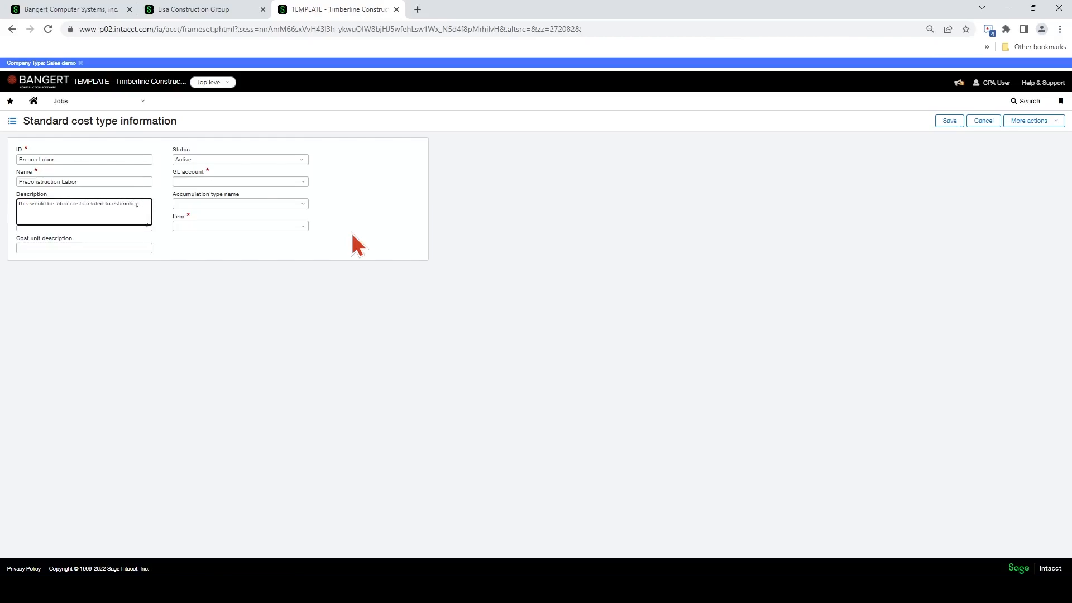
text( jobs)
key(Tab)
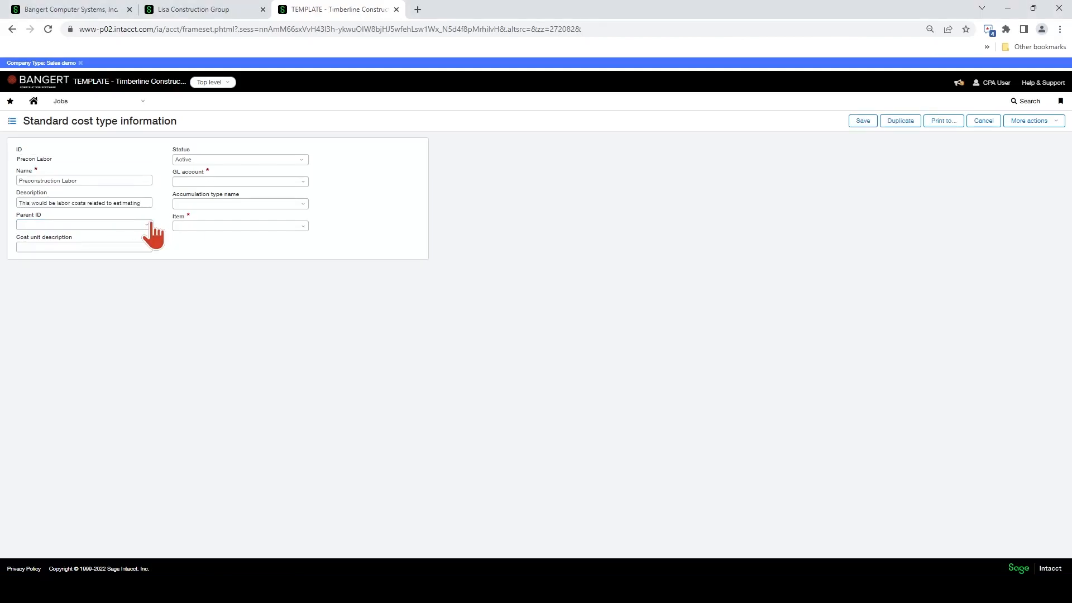
Step: Set the parent ID of the Precon Labor cost type to OTH--Other
click(147, 225)
scroll(106, 388, down, 3)
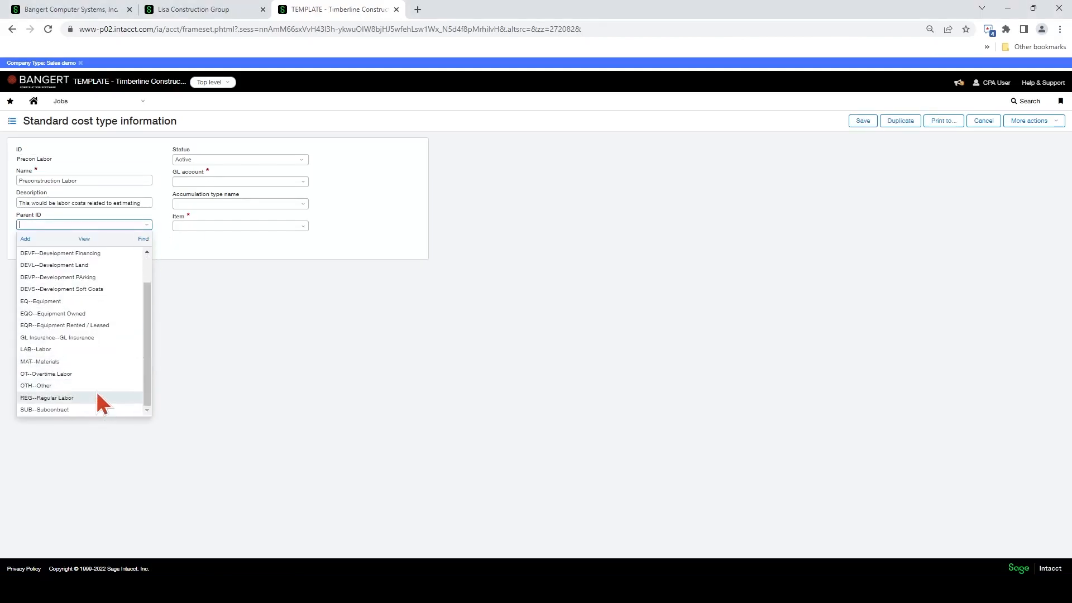
click(97, 390)
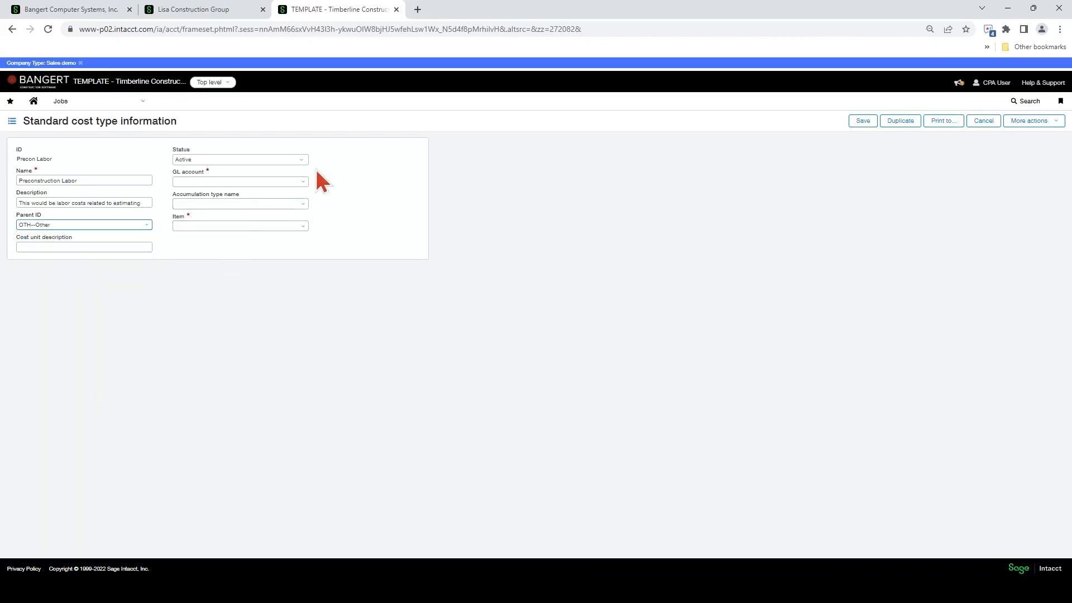
Step: Assign GL account 5001--Cost of Sales - Labor and accumulation type Preconstruction-Estimating to the Precon Labor cost type
click(287, 182)
text(cost o)
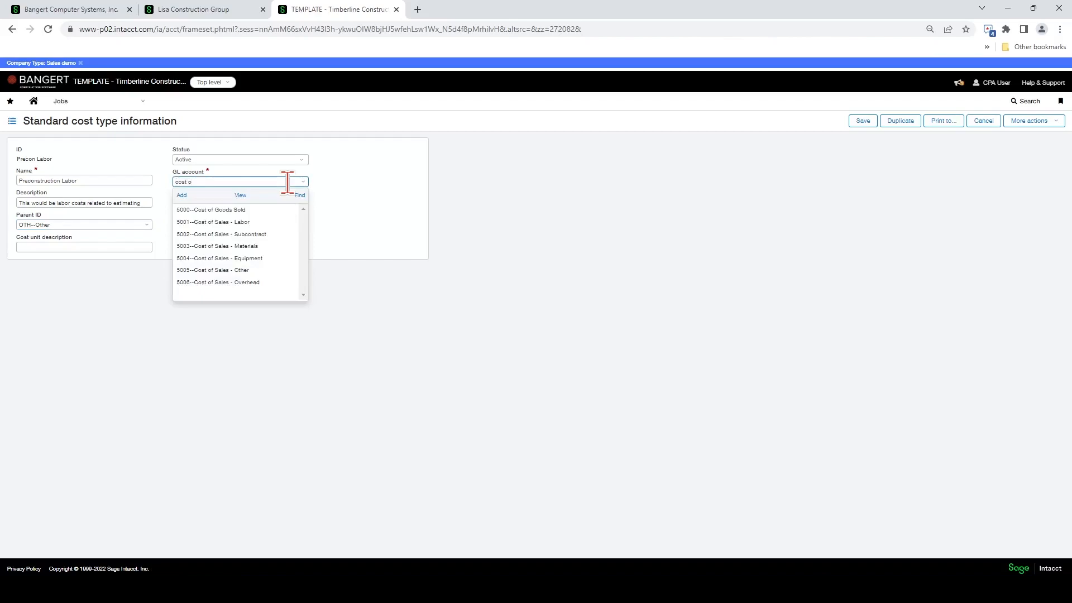
click(264, 222)
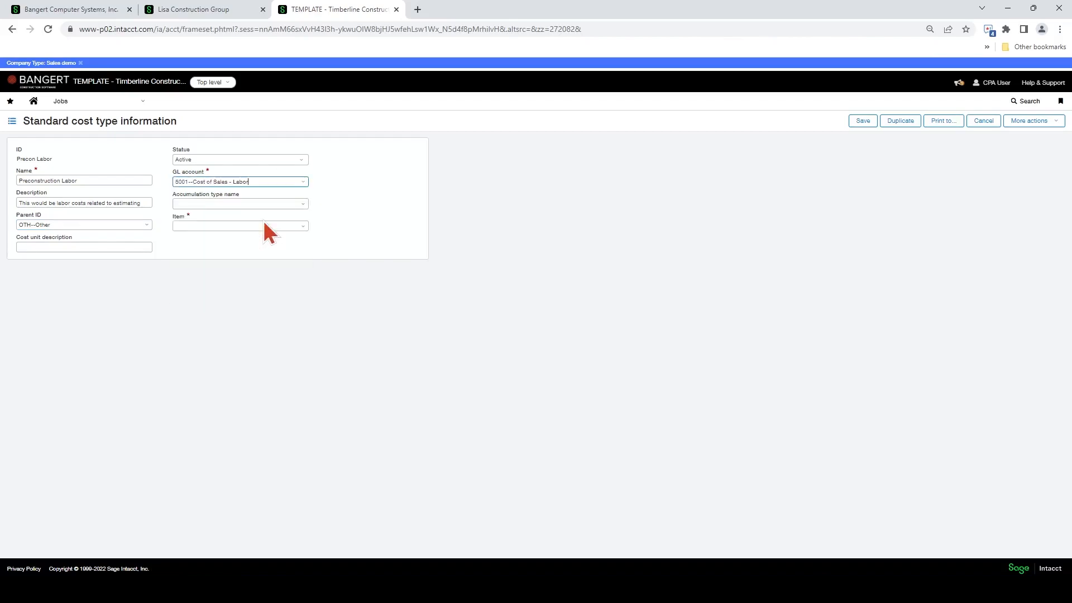
click(305, 205)
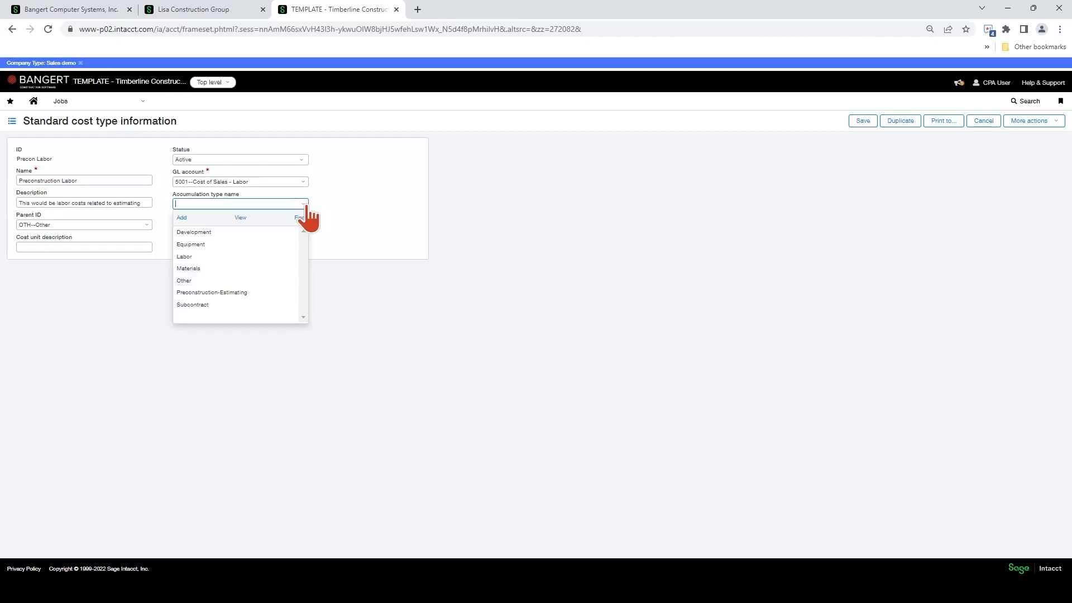
click(256, 292)
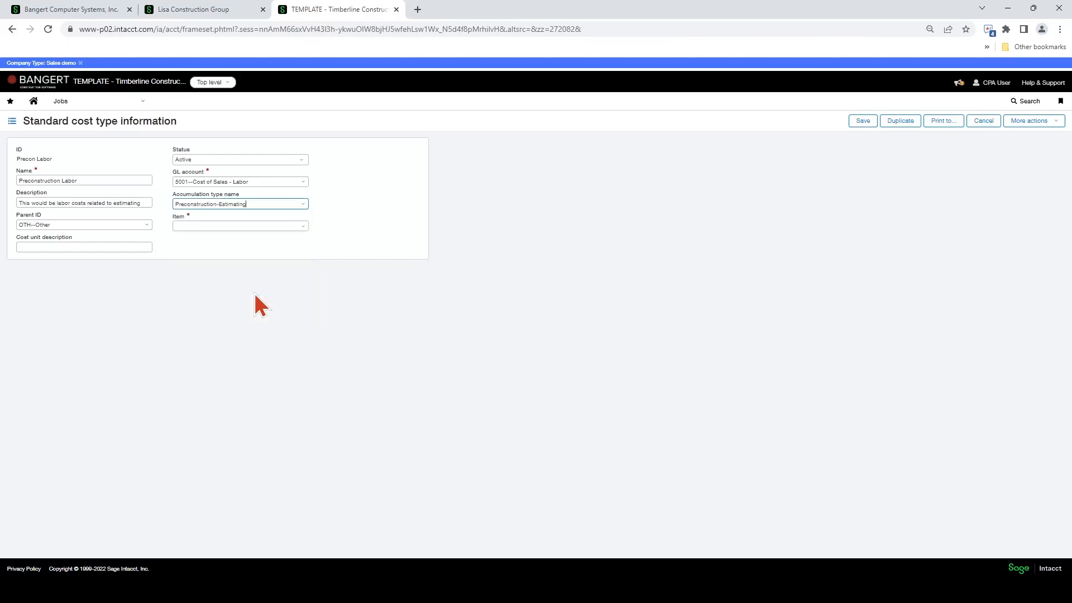
Step: Set the item of the Precon Labor cost type to Labor--Labor and save the cost type
click(304, 226)
drag(301, 279, 299, 416)
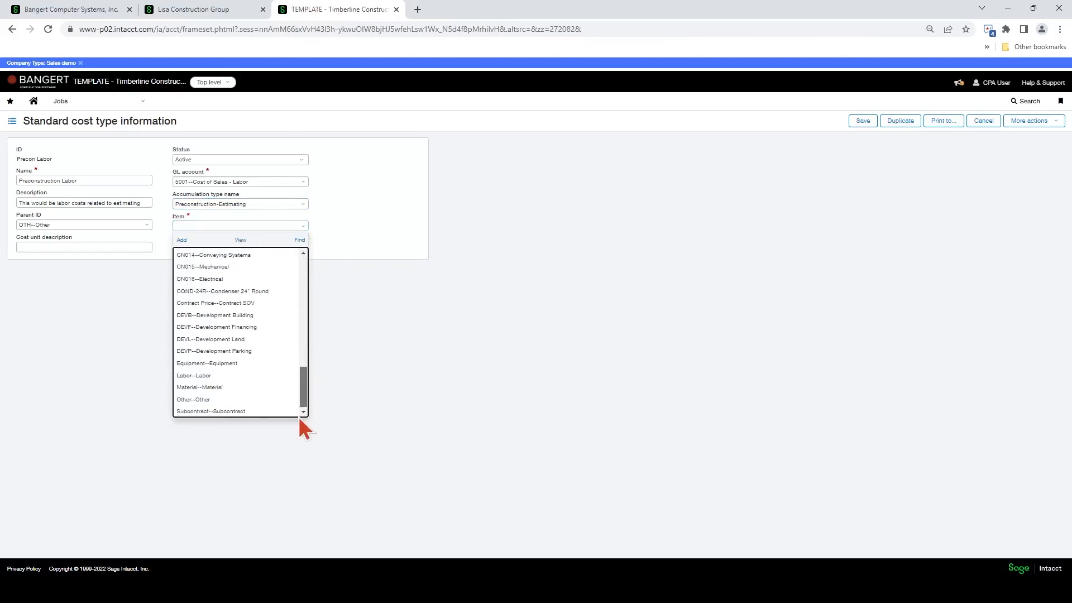
click(233, 374)
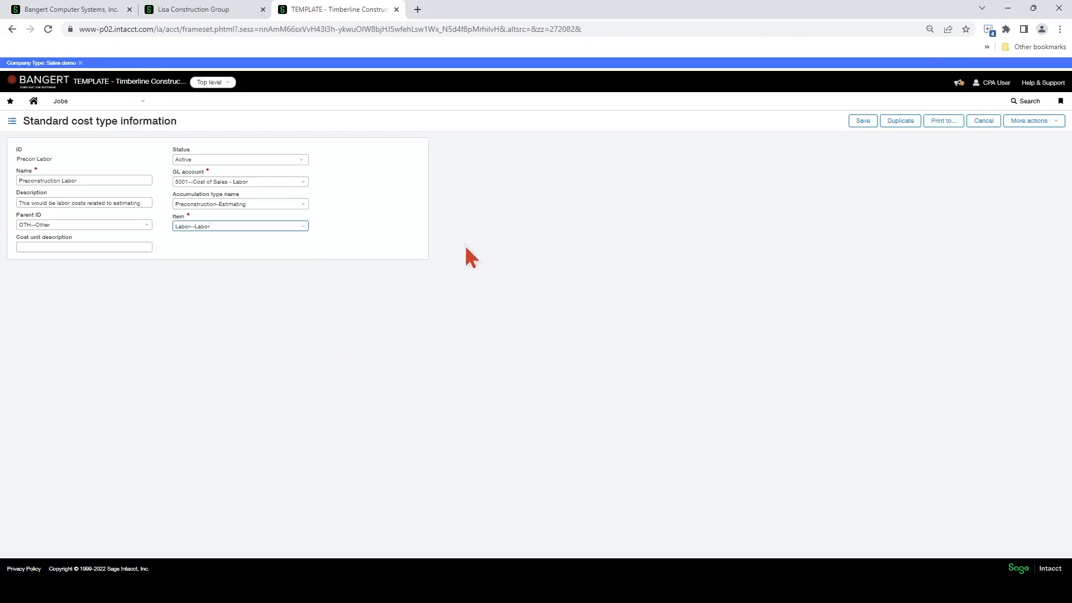
click(860, 121)
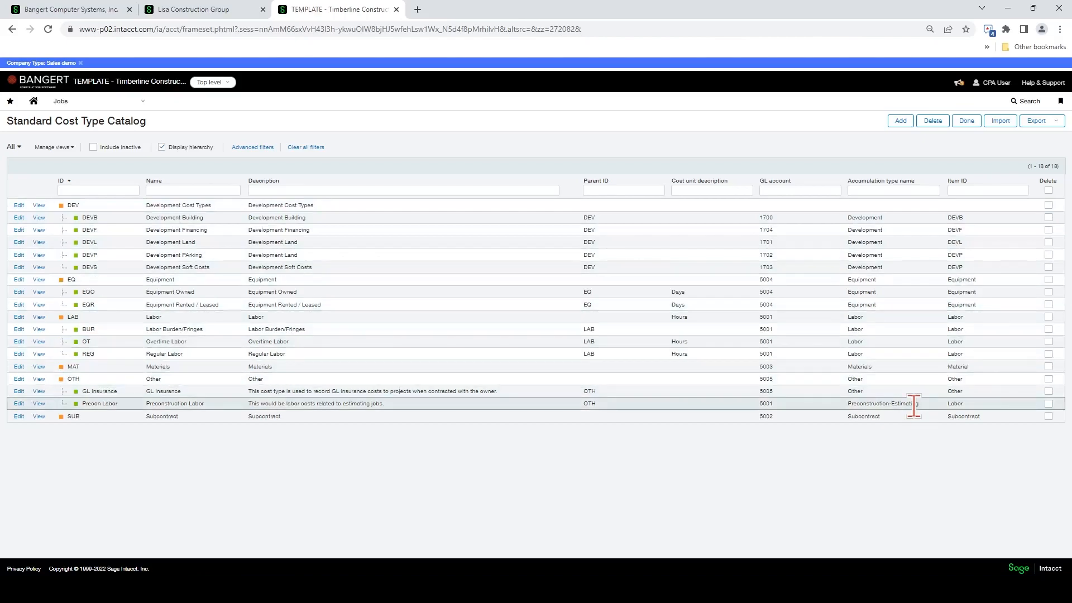
Step: Add a standard cost type with ID Precon-Estim and name Preconstruction-Estimating
click(893, 122)
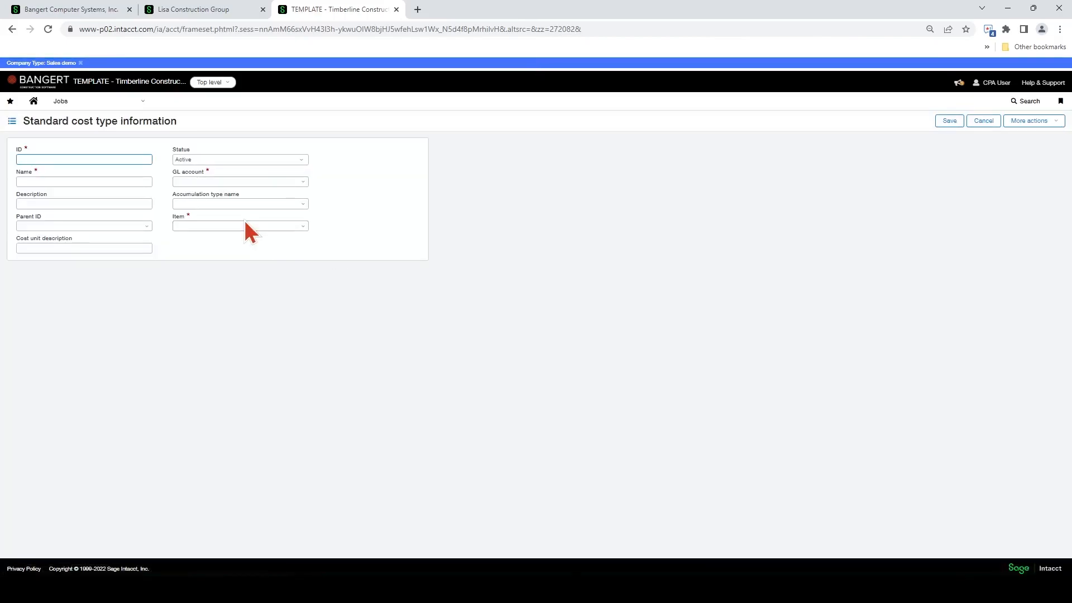
text(Preconstruct)
key(BackSpace)
key(BackSpace)
text(-Estim)
key(Tab)
text(Preconstr)
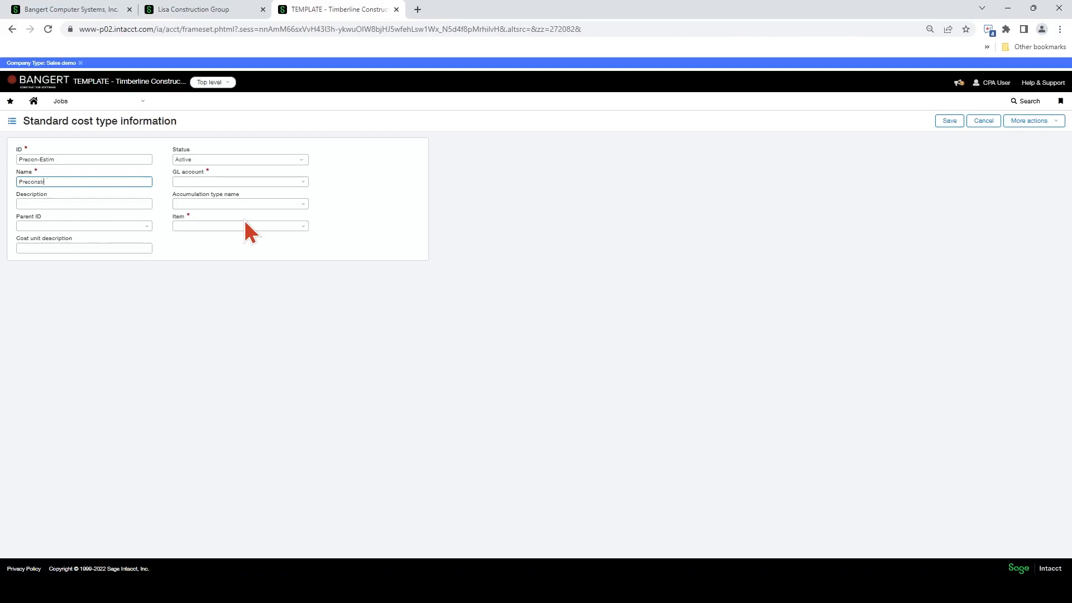
text(uction-Estimating)
key(Tab)
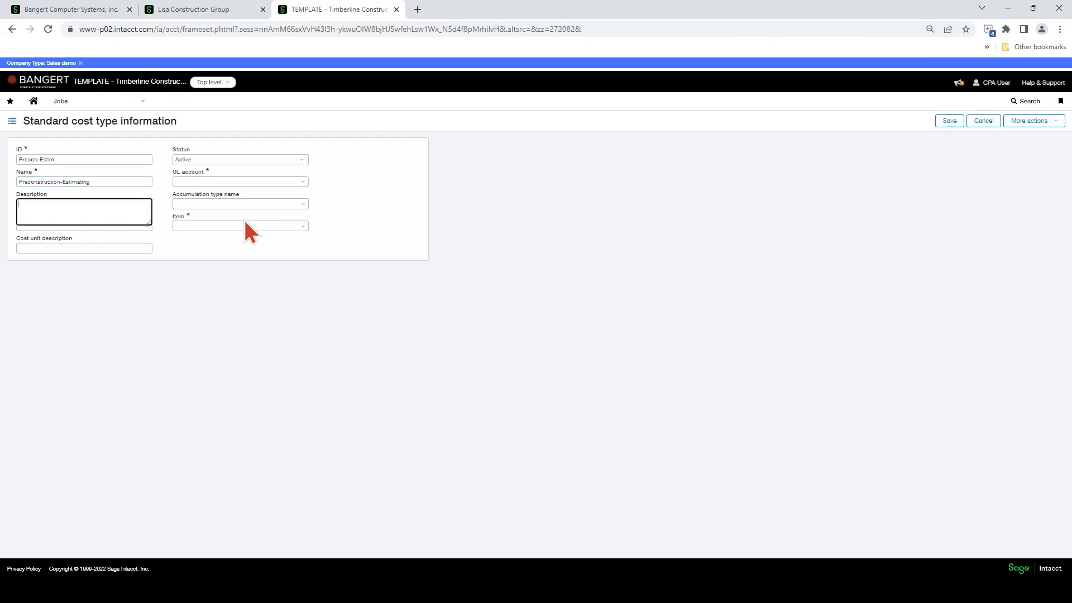
Step: Set the GL account of the Precon-Estim cost type to 5005--Cost of Sales - Other, leaving description and parent blank
key(Tab)
key(Tab)
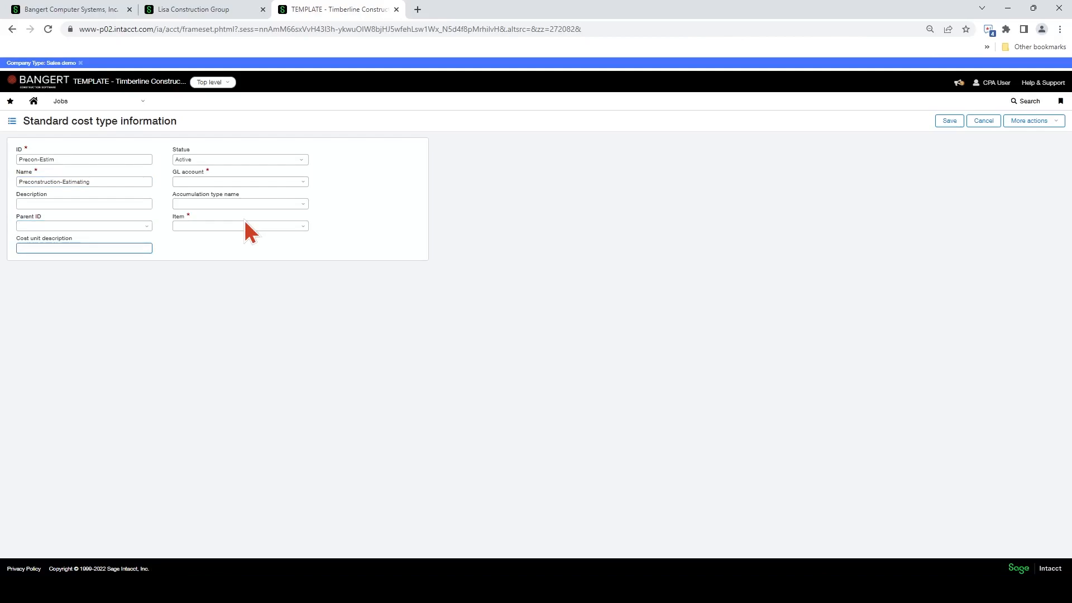
key(Tab)
click(290, 181)
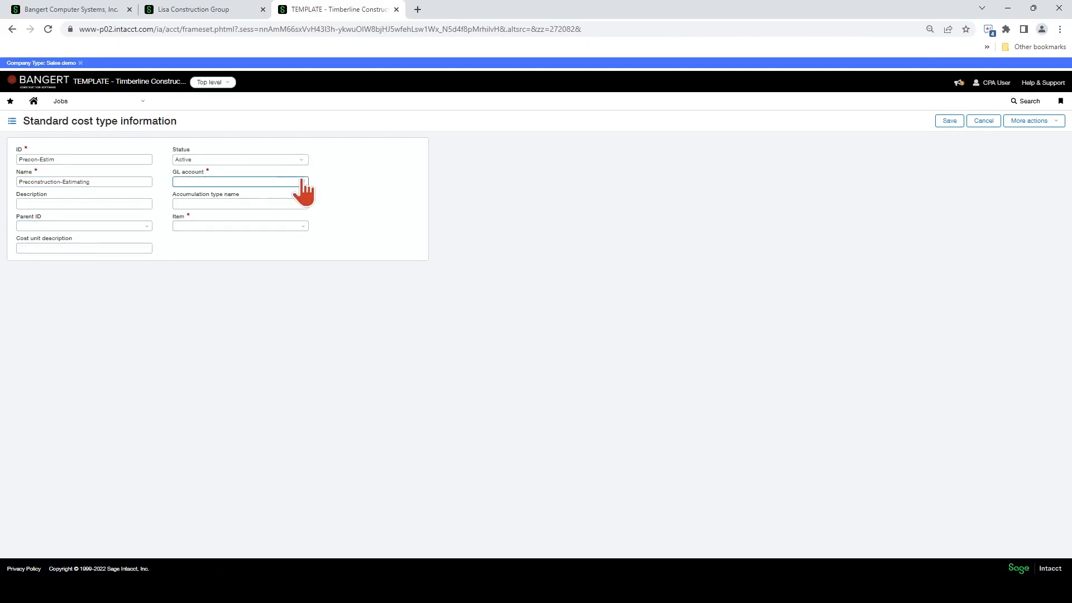
click(301, 182)
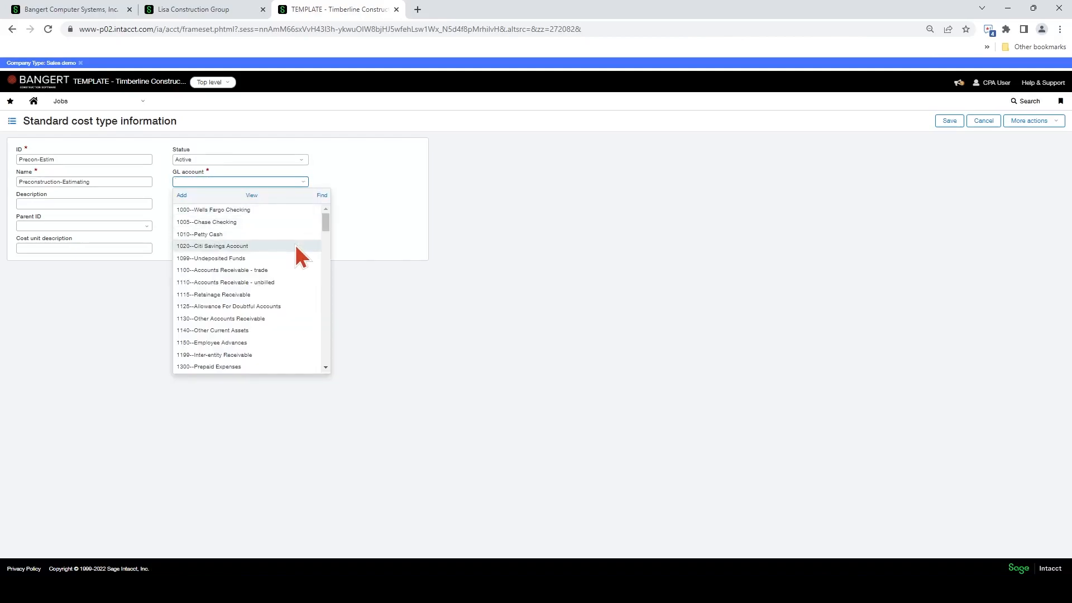
text(cost)
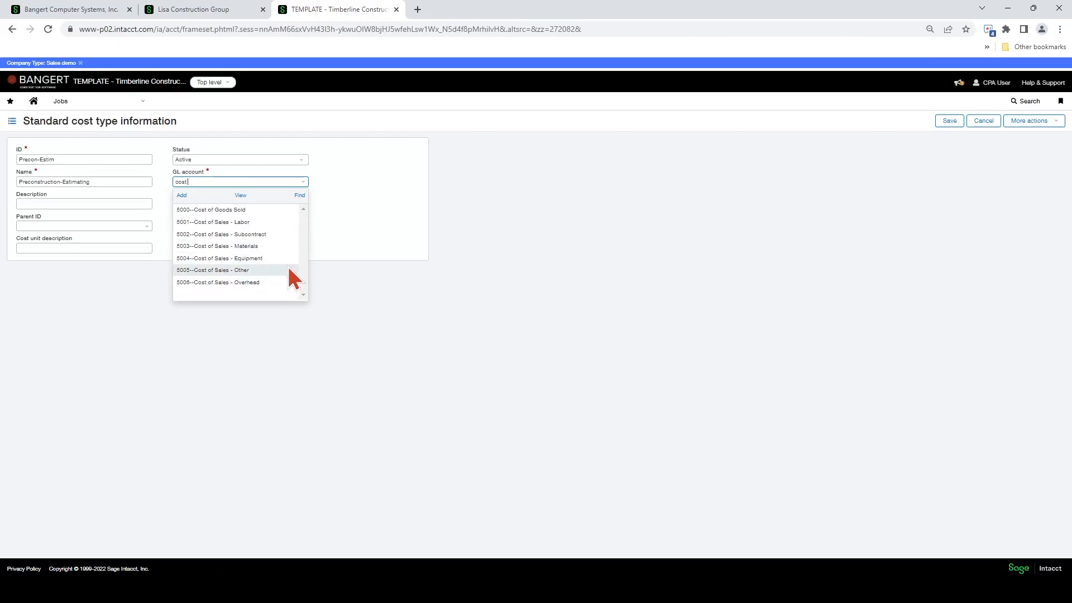
click(288, 269)
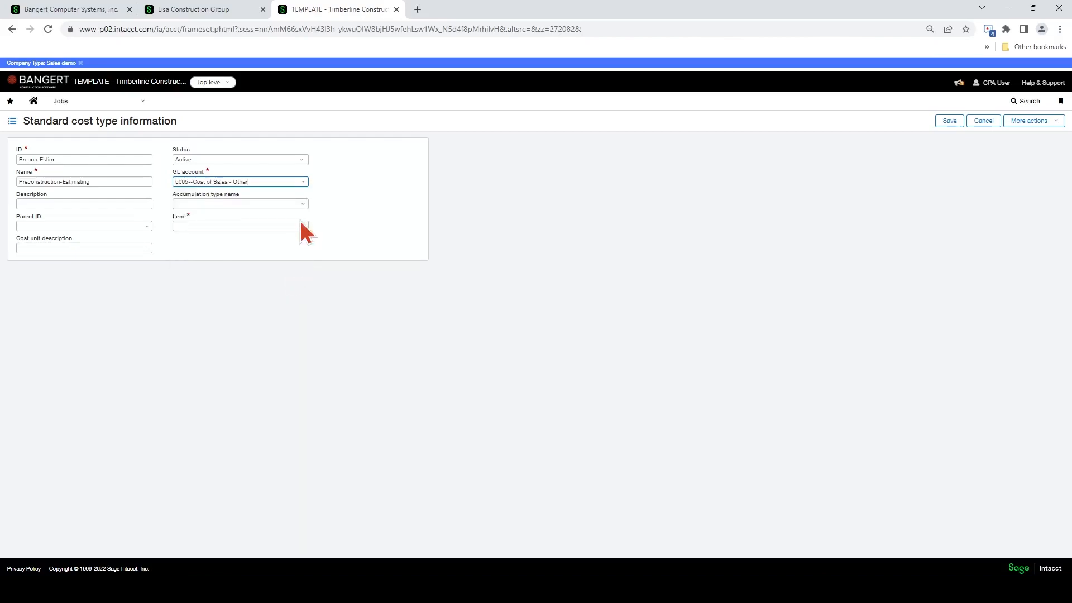
Step: Set the item of the Precon-Estim cost type to Other--Other and save the cost type
click(302, 226)
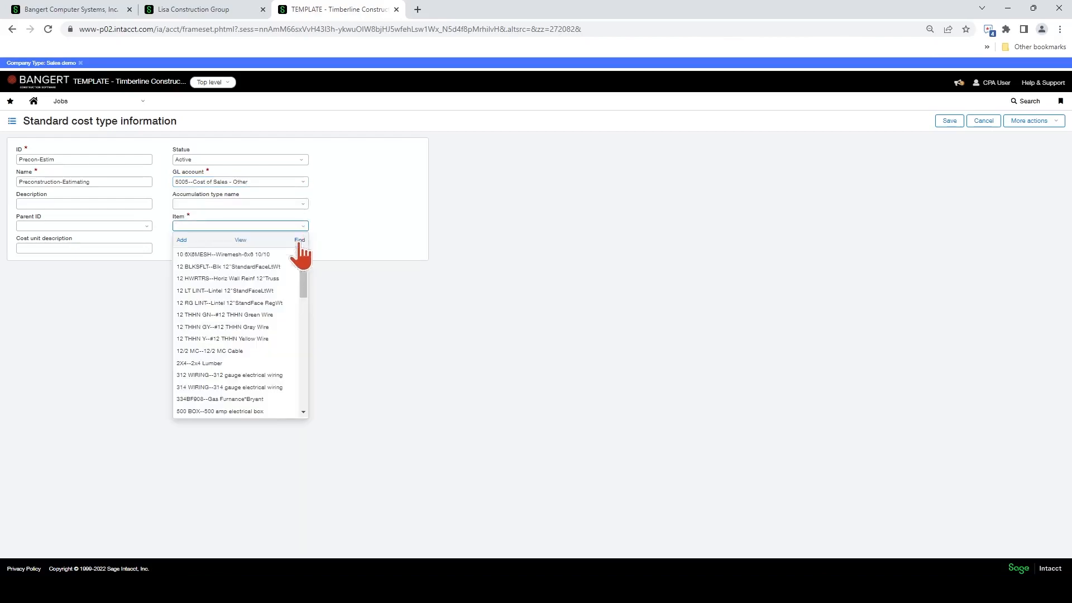
scroll(276, 293, down, 10)
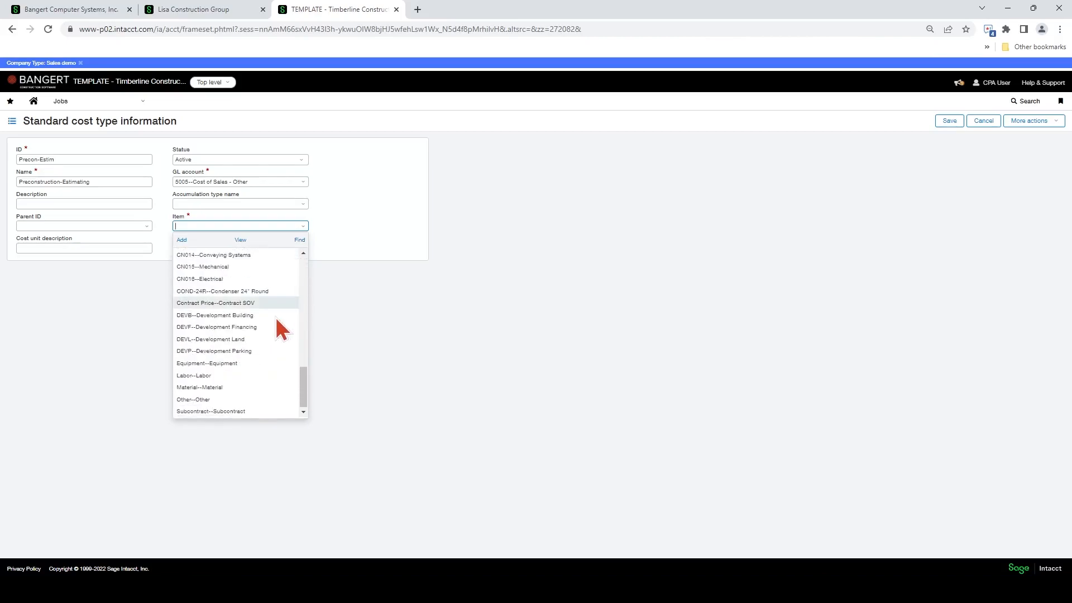
click(257, 399)
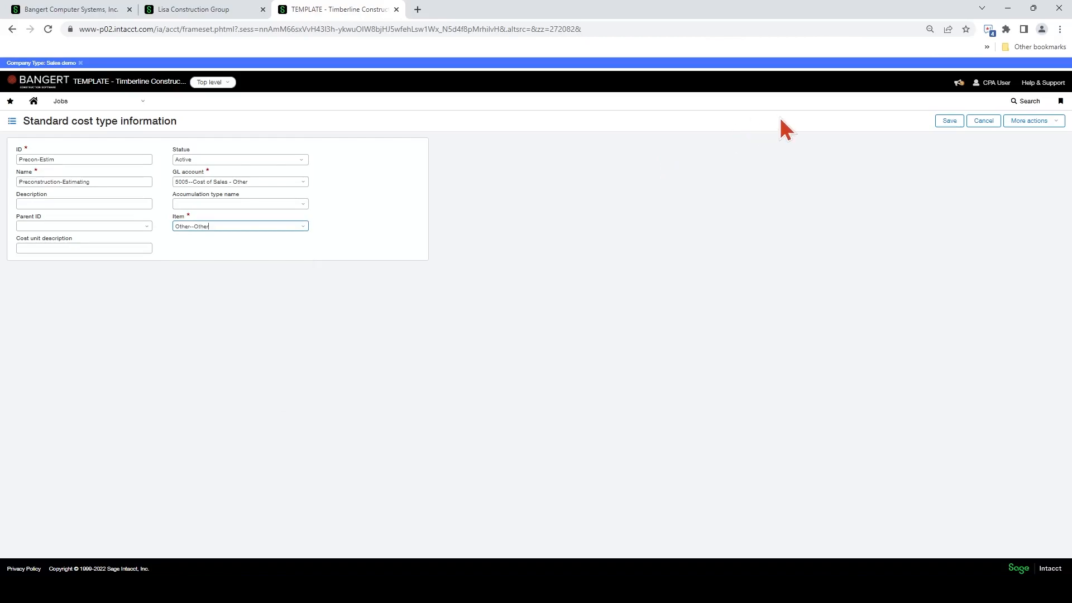
click(948, 123)
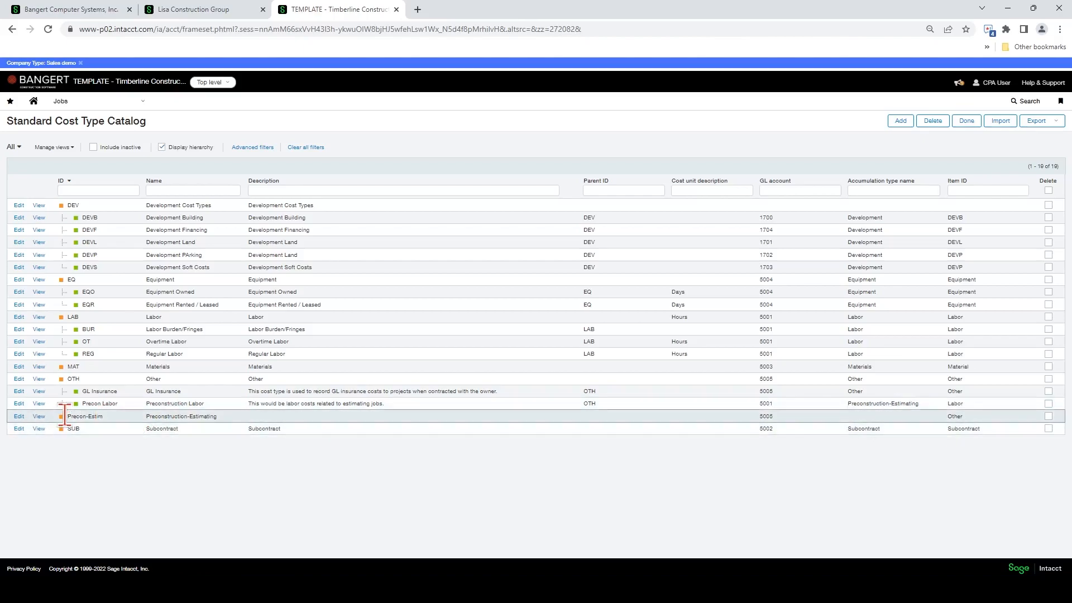
Step: Edit the Precon-Estim cost type to set its accumulation type name to Preconstruction-Estimating, and save the change
click(18, 416)
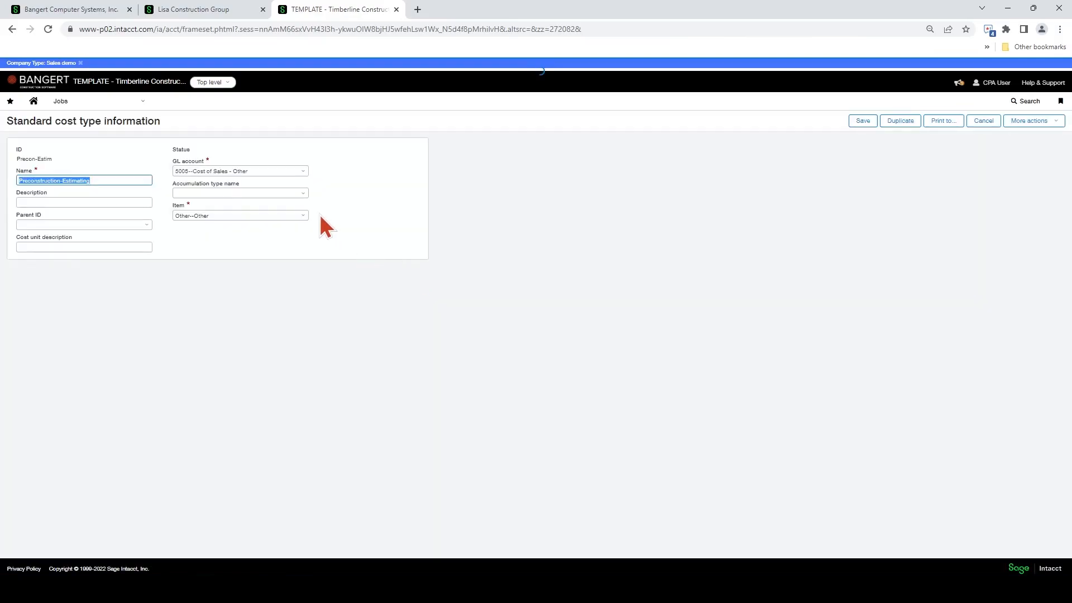
click(302, 206)
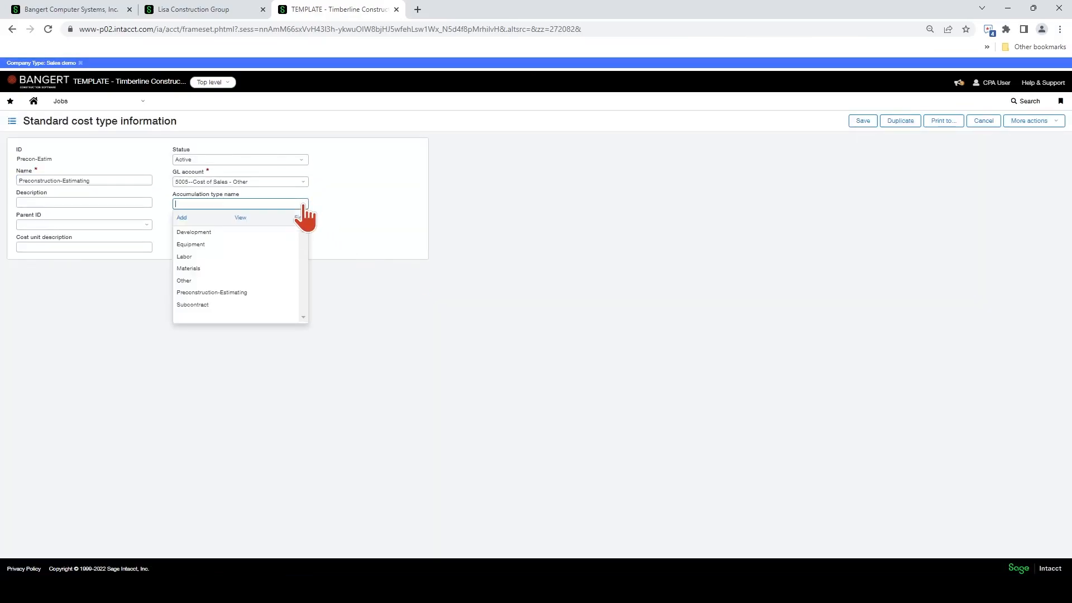
click(247, 295)
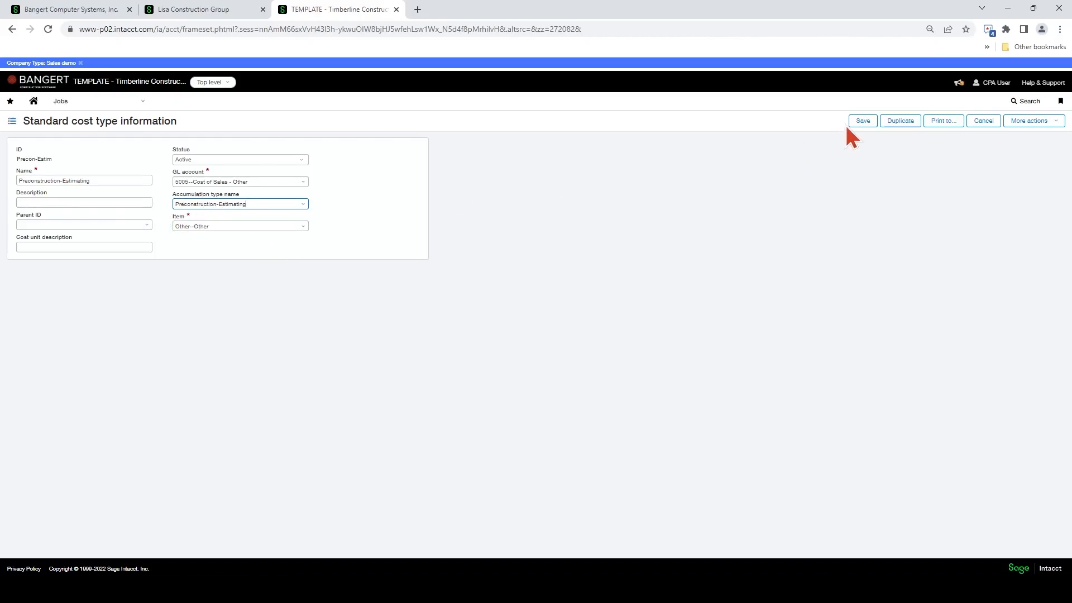
click(861, 122)
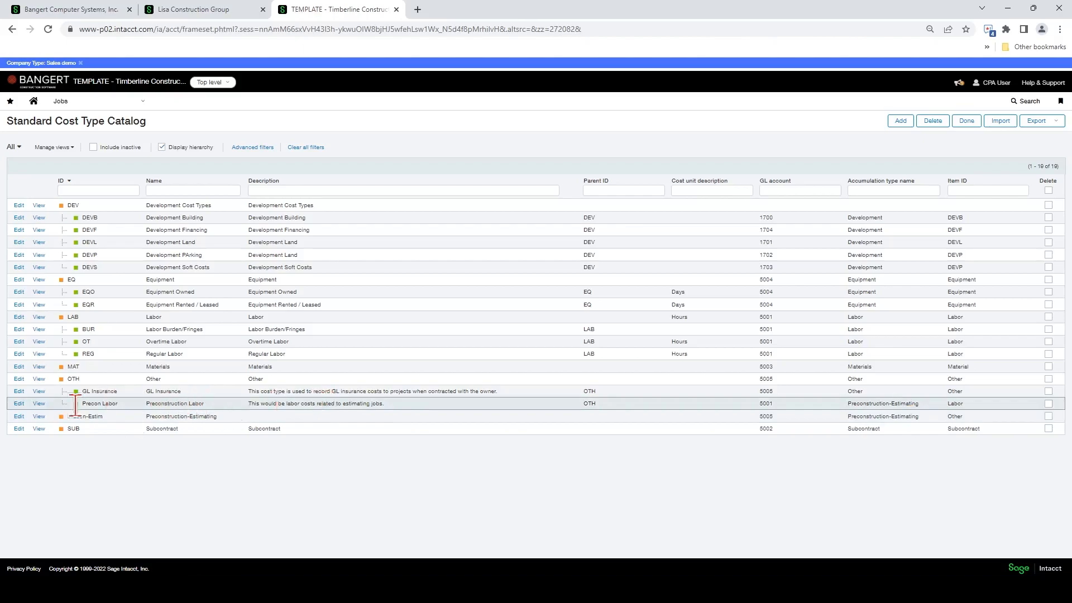
Step: Edit the Precon Labor cost type to set its parent ID to Precon-Estim--Preconstruction-Estimating, and save the change
click(18, 404)
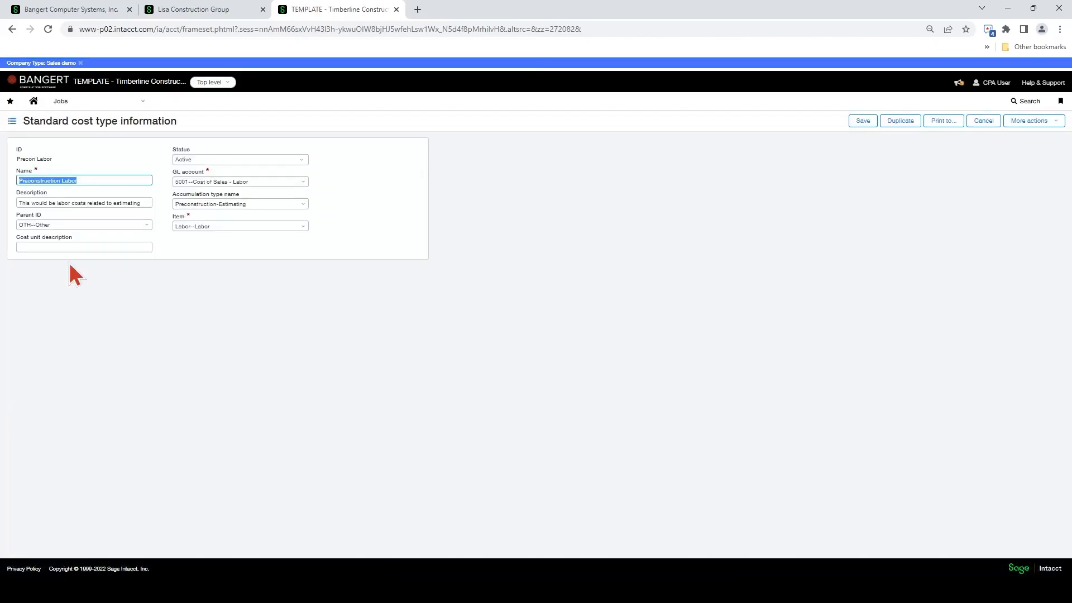
click(146, 224)
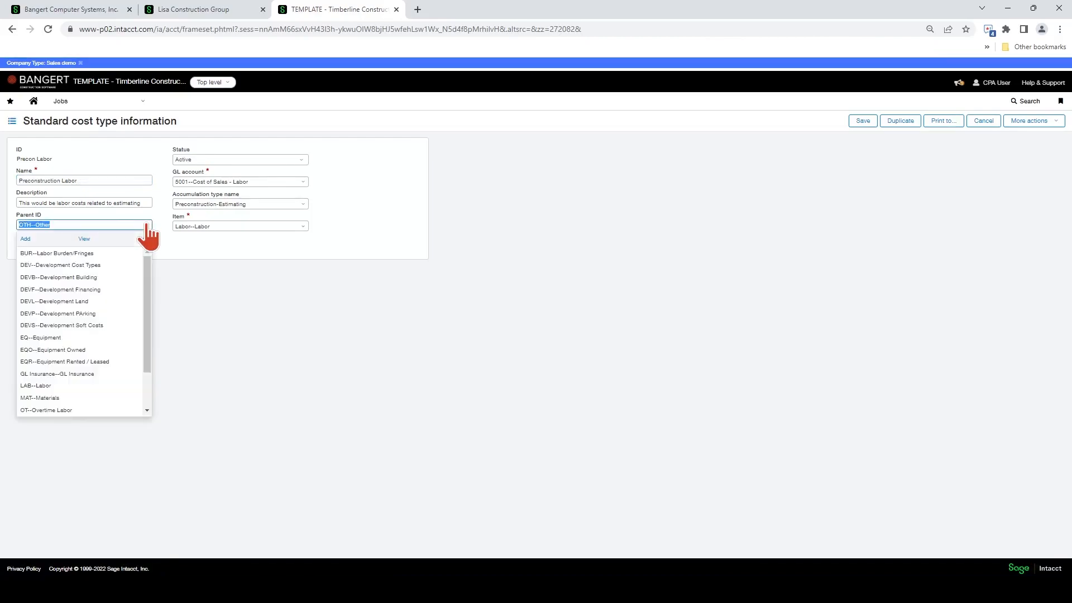
scroll(109, 335, down, 1)
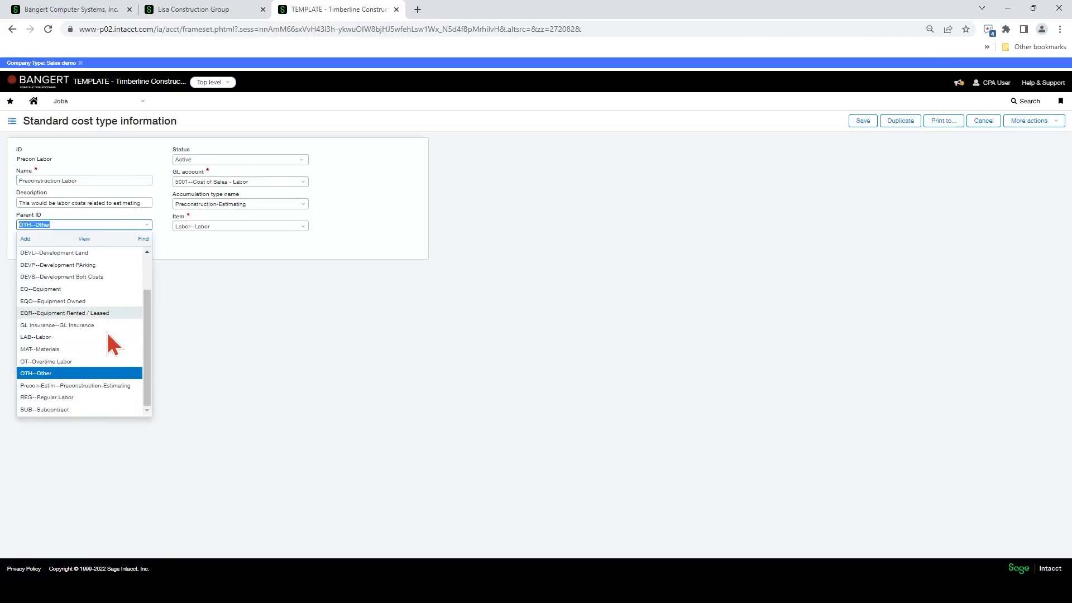
click(113, 385)
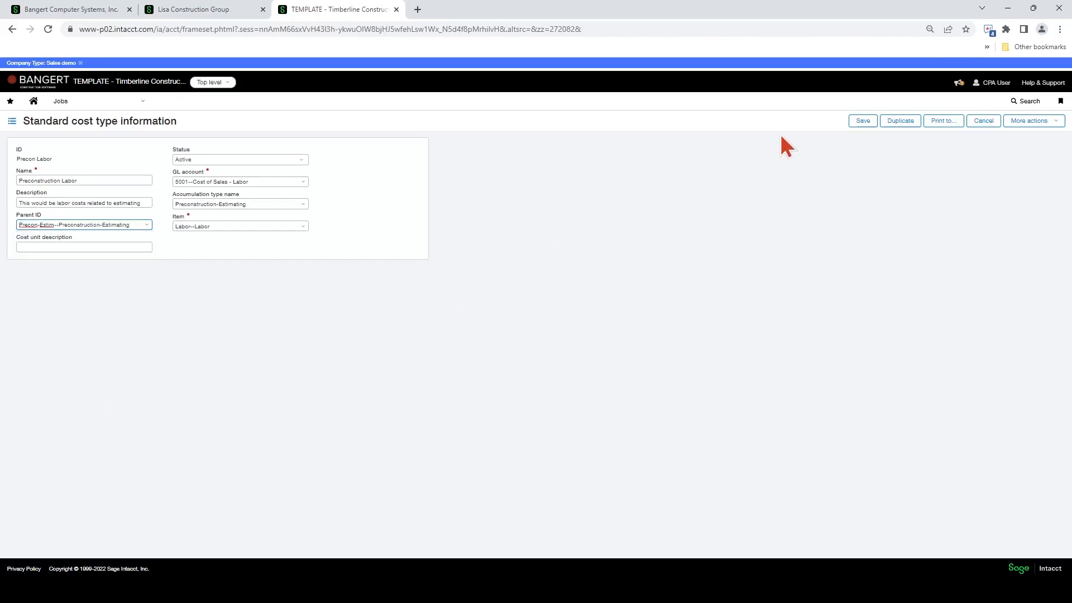
click(859, 121)
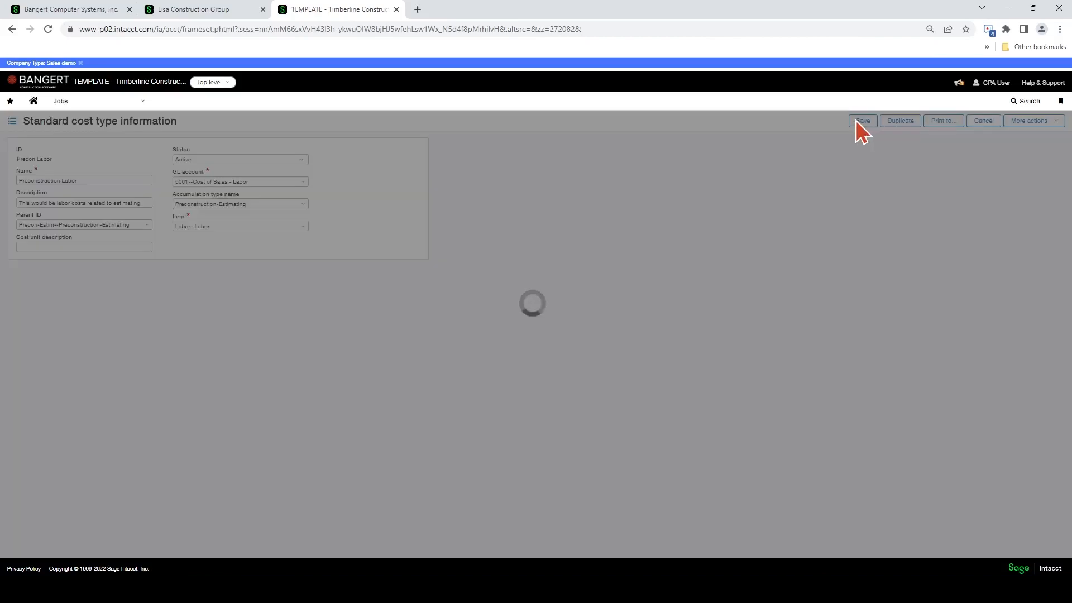